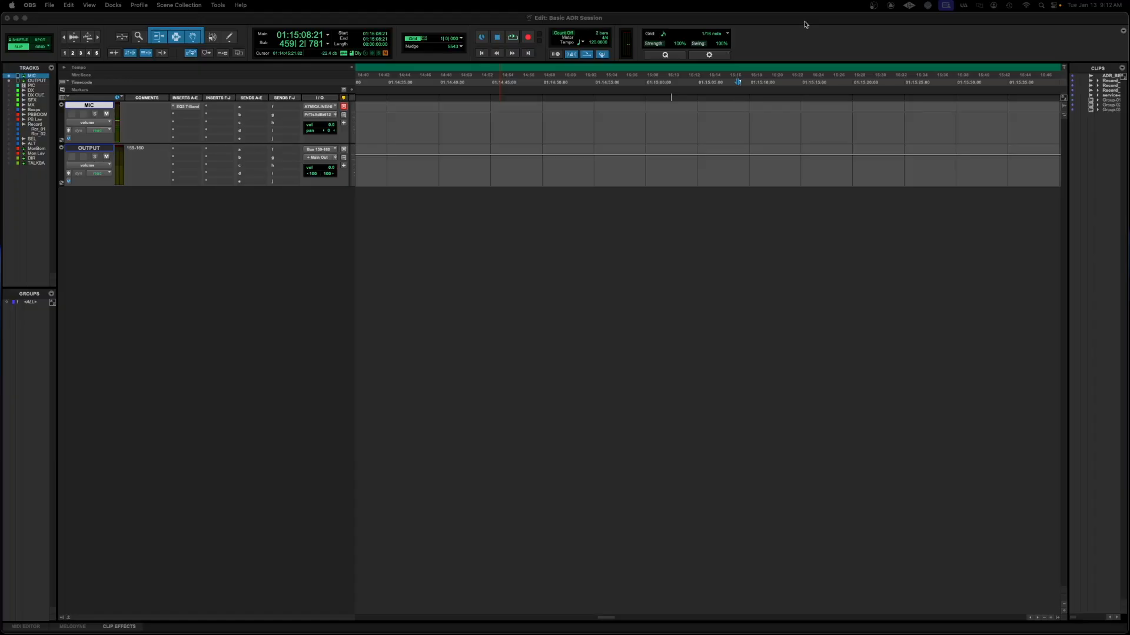
Open the session setup details, review the sample rate, bit depth, audio format and timecode rate, and close them again.
left_click(806, 25)
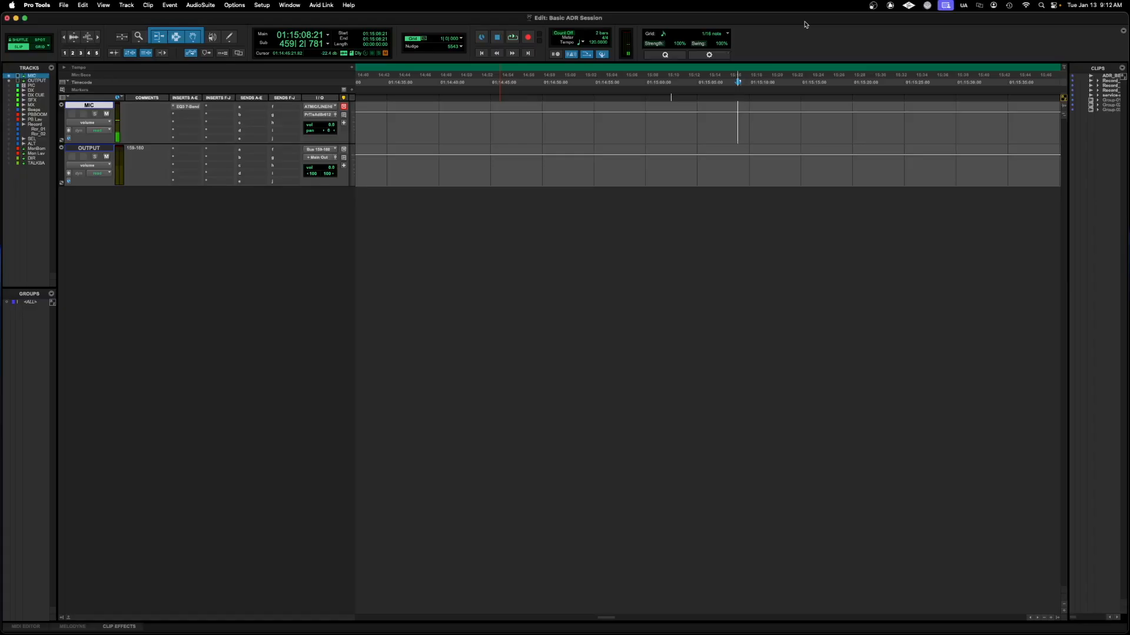
key("super+2")
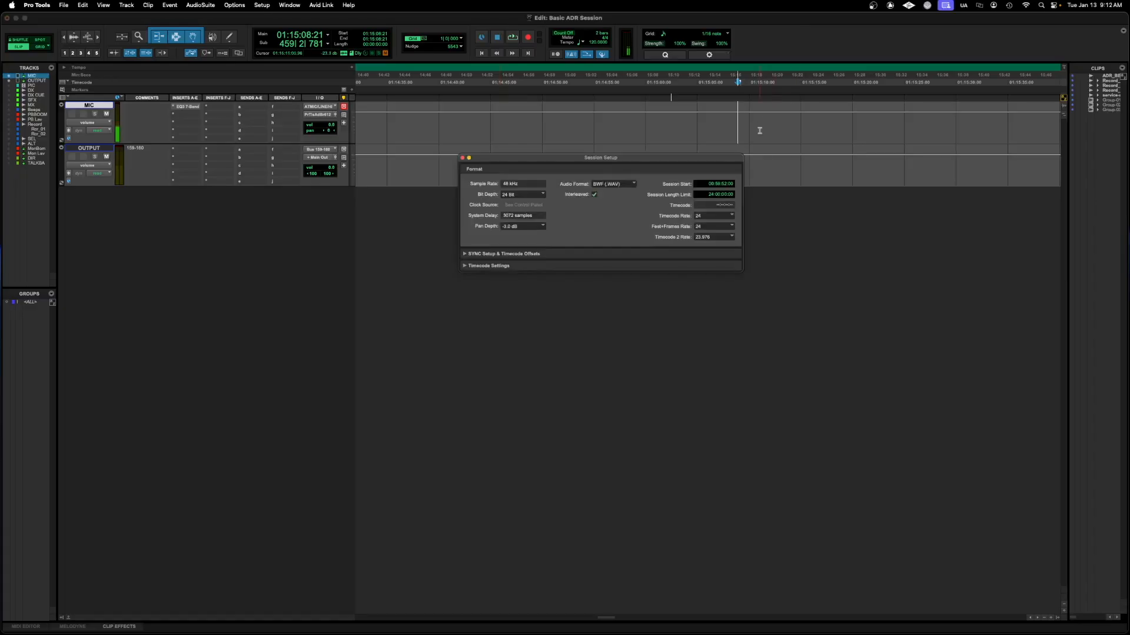
left_click_drag(603, 160, 742, 224)
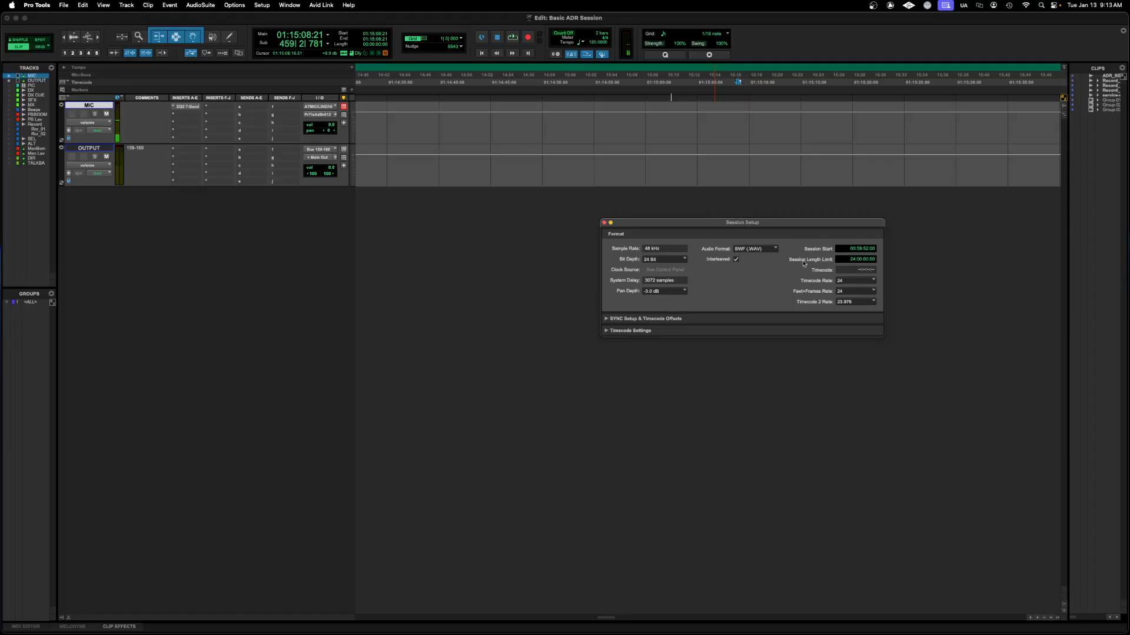
left_click(605, 224)
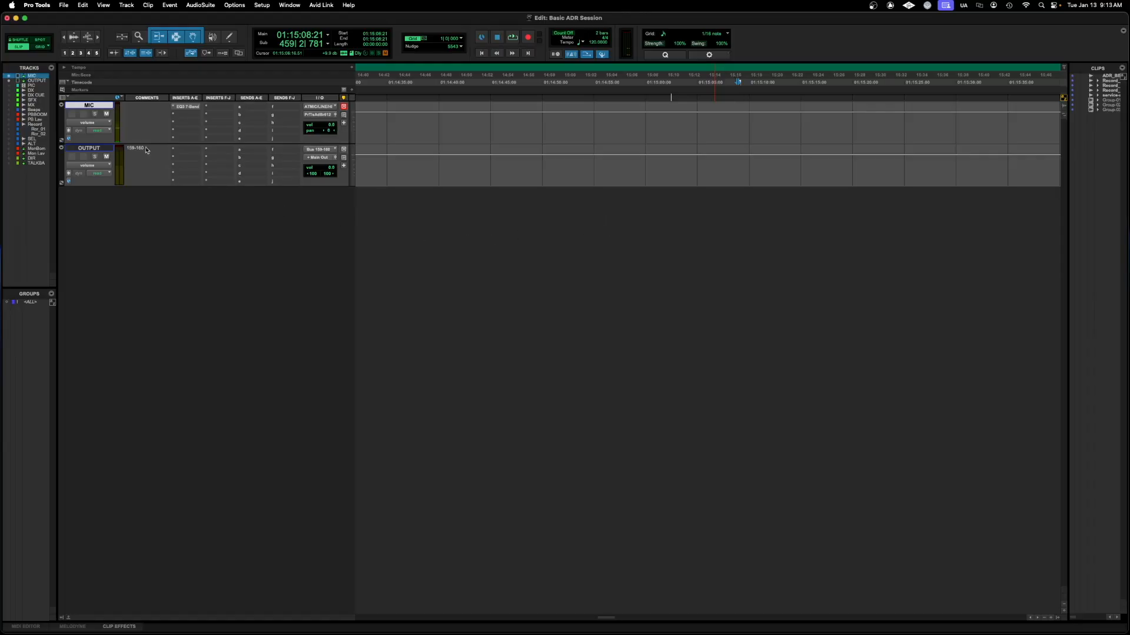
Show the PIC track, leaving DX hidden, and move the video window up from the lower edge of the edit area.
left_click(34, 86)
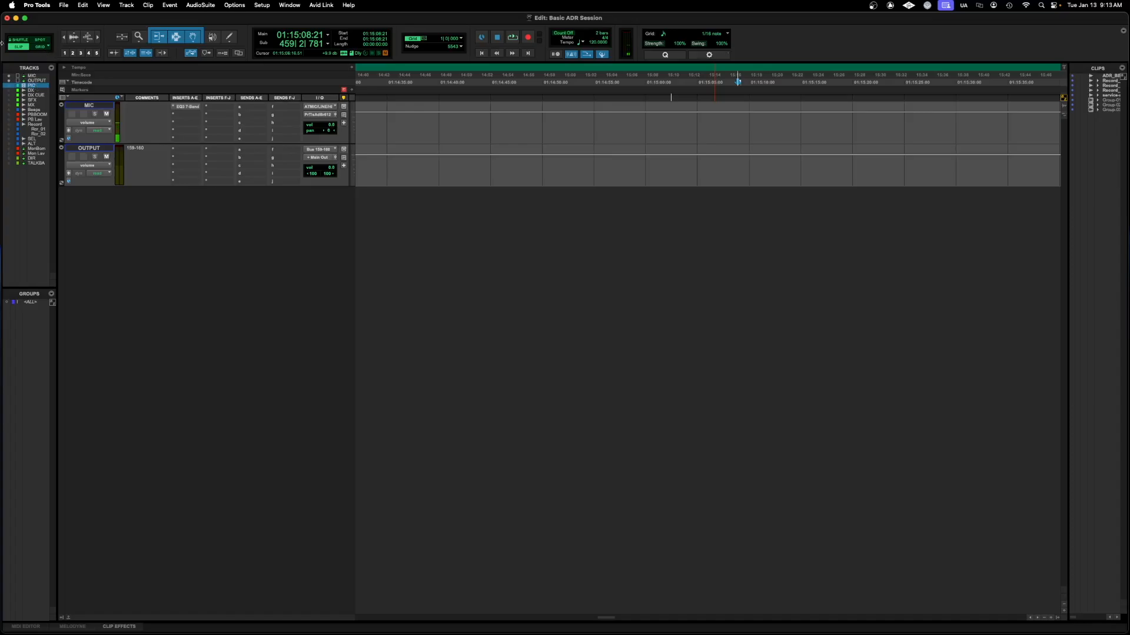
left_click(9, 86)
left_click(9, 91)
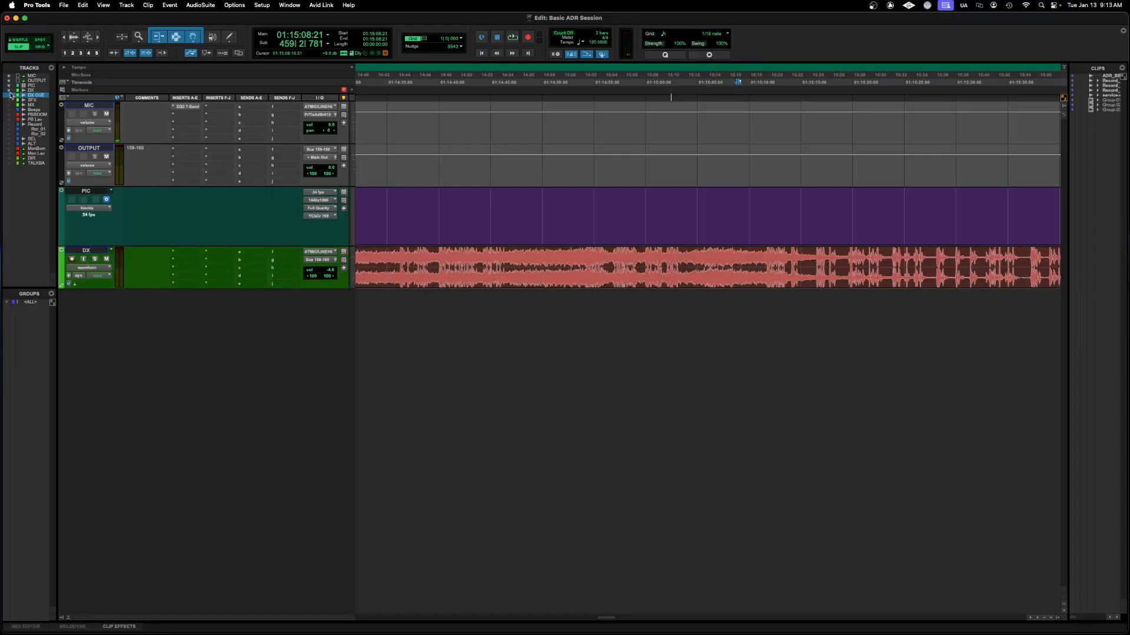
left_click(9, 91)
left_click(400, 200)
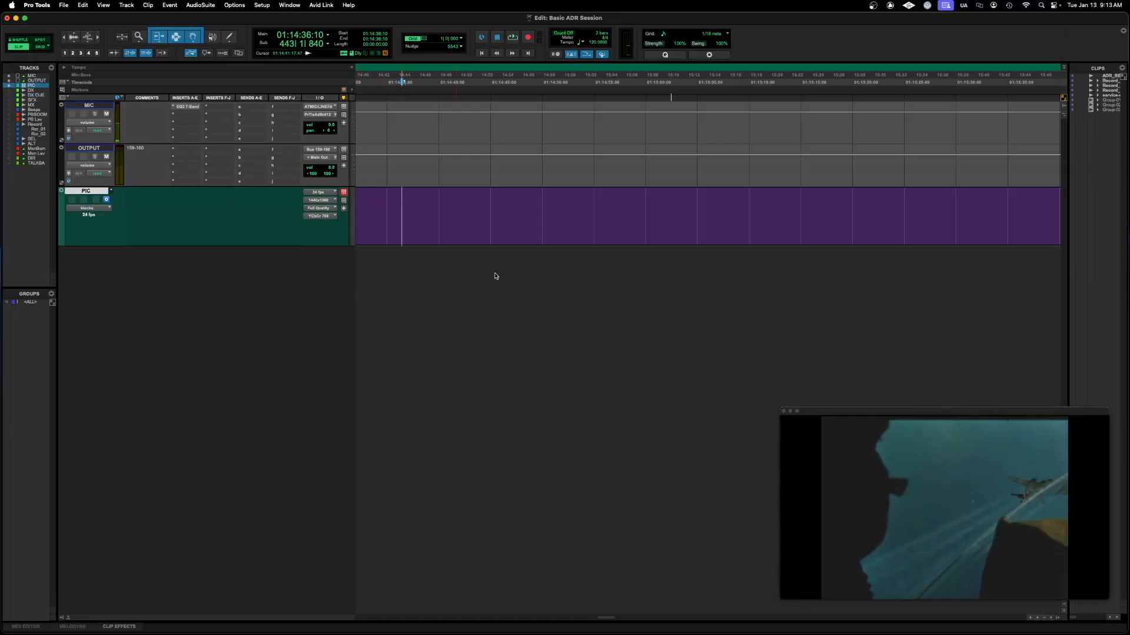
left_click_drag(962, 411, 901, 344)
Play a few seconds of the picture from 01:14:56:18 on the PIC track and stop.
left_click(612, 201)
key("space")
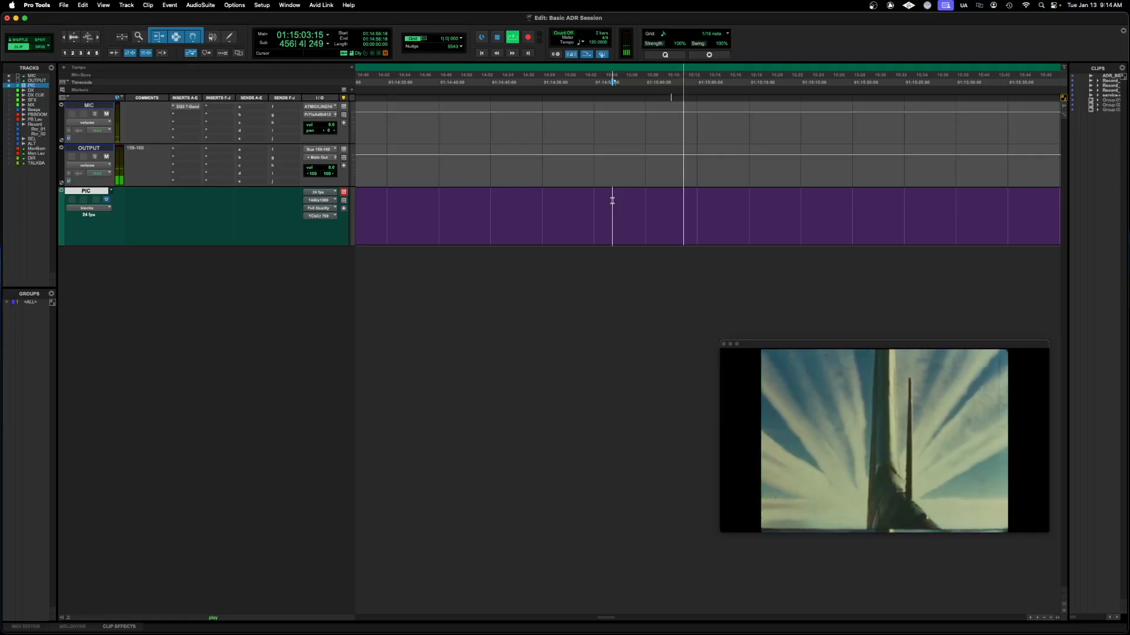
key("space")
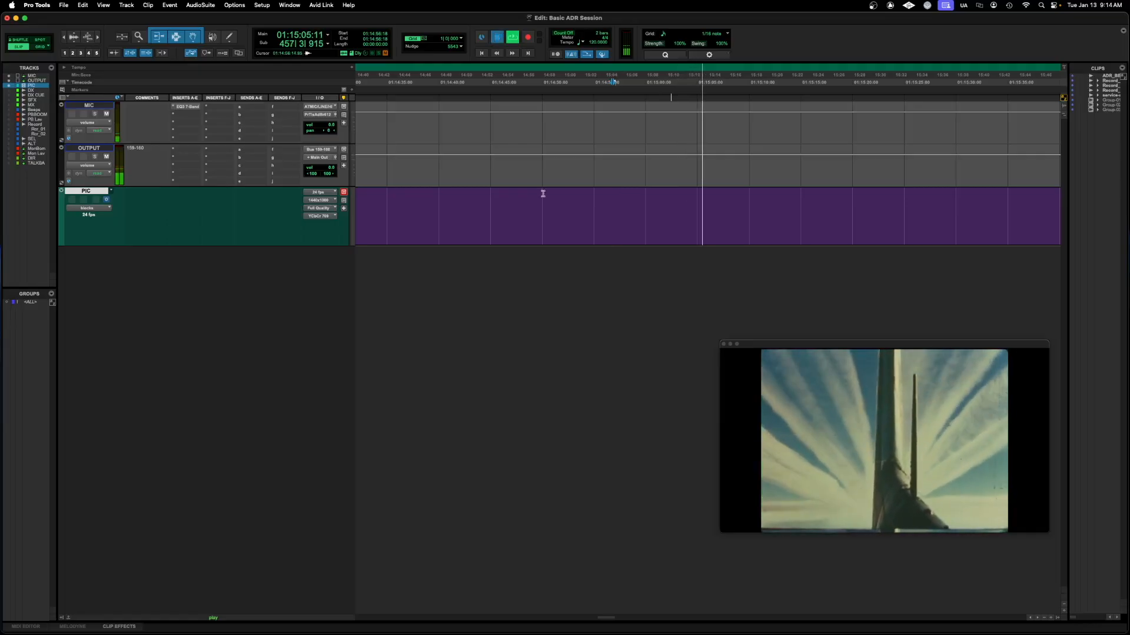
Show the DX, DX CUE, SFX and MX tracks beneath the PIC track.
left_click(30, 90)
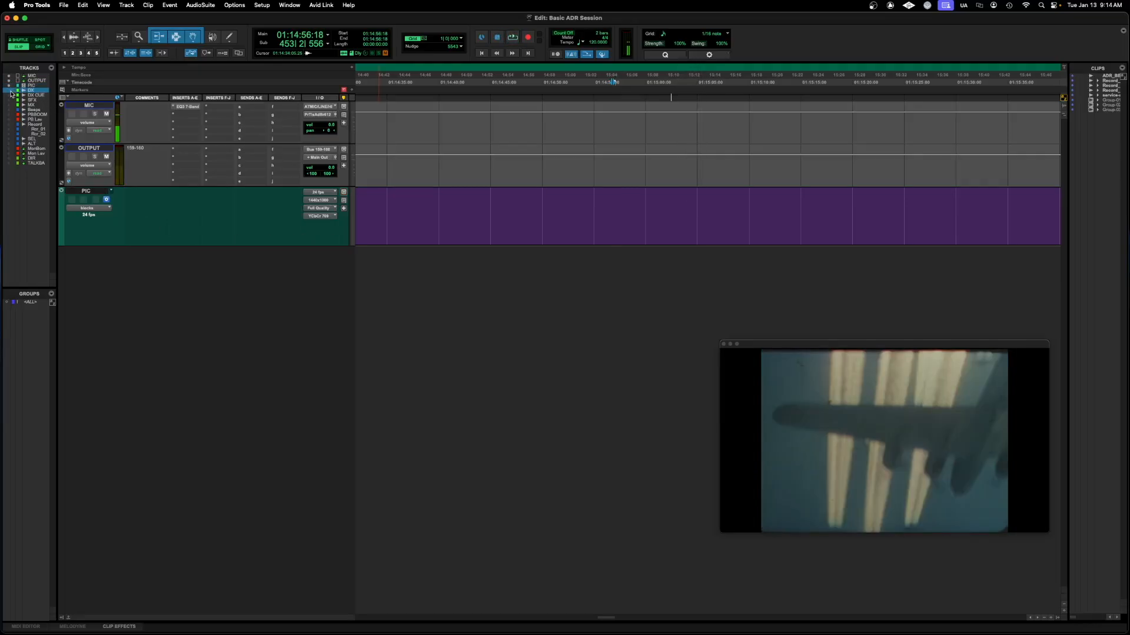
left_click(10, 91)
left_click(41, 105)
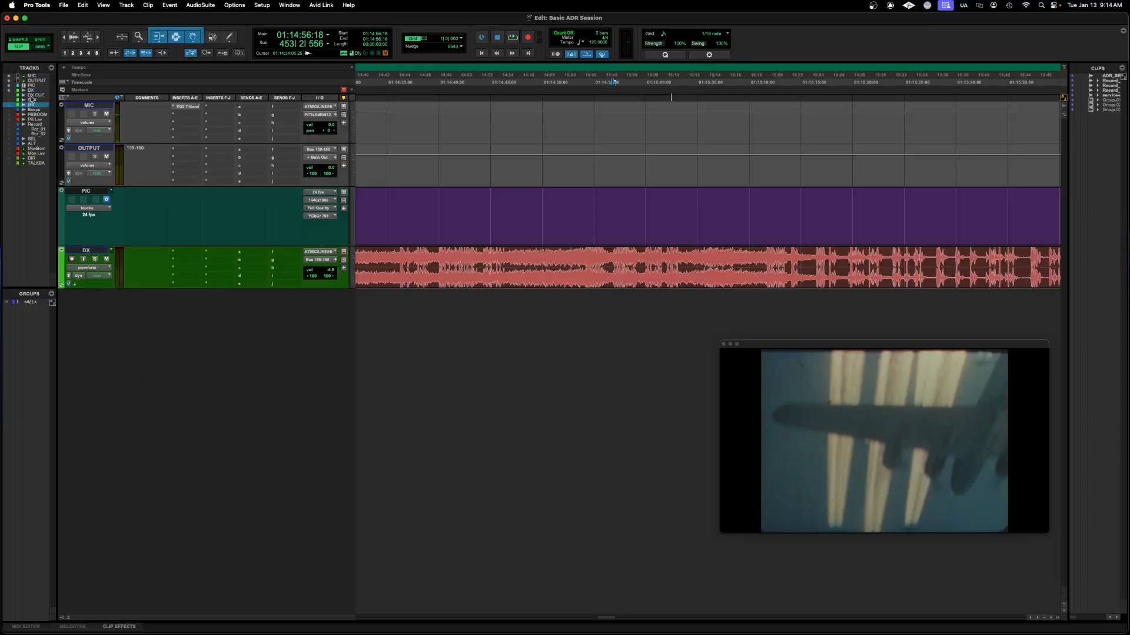
left_click(12, 105)
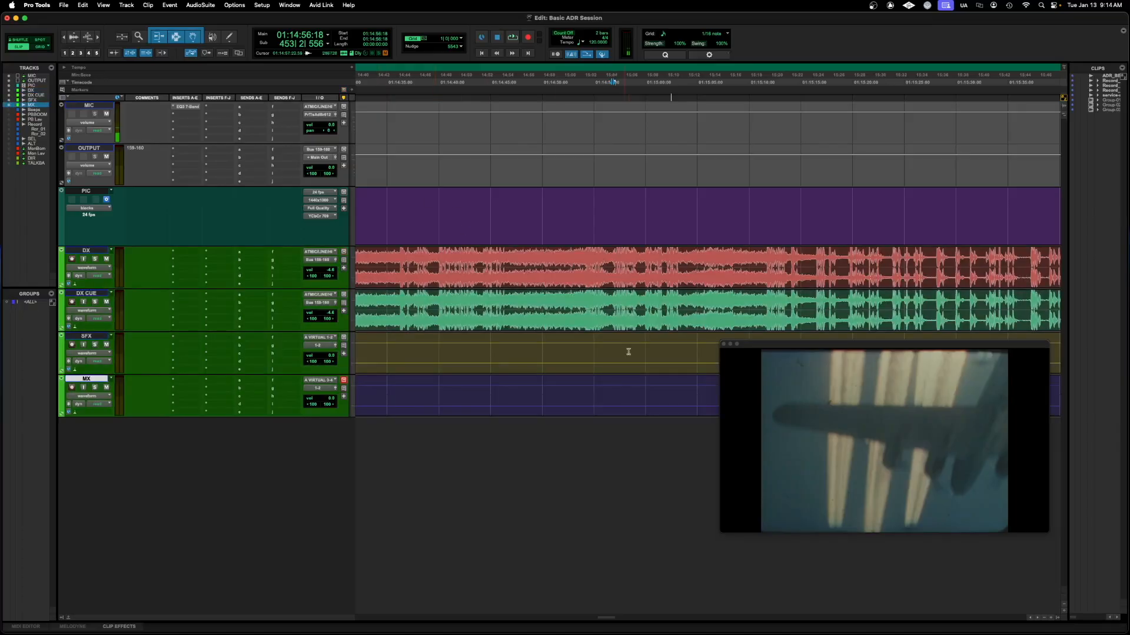
Fit the full length of the clips in the timeline and move the video window down off the dialogue and effects tracks.
key("r")
key("r")
key("r")
key("r")
key("r")
key("r")
key("r")
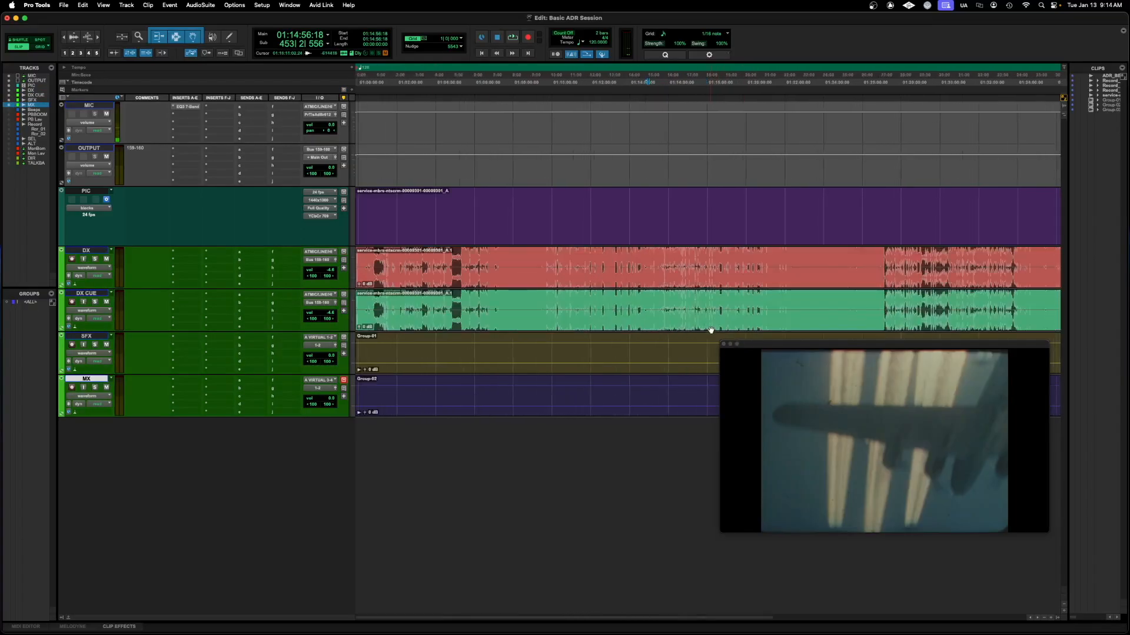
key("t")
key("t")
key("r")
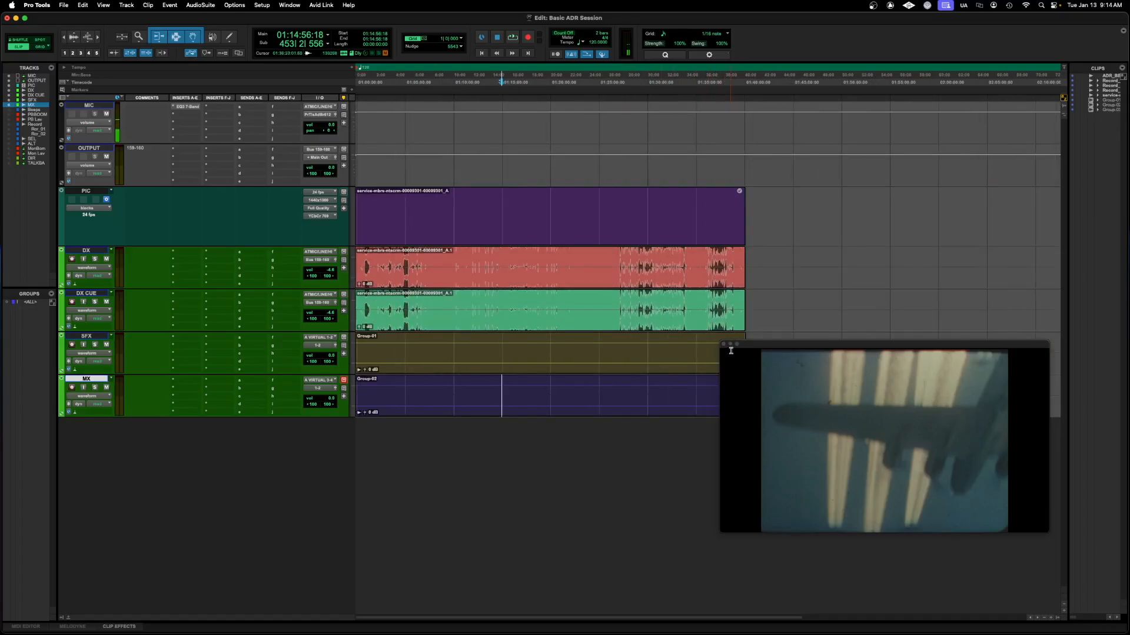
left_click_drag(749, 346, 761, 387)
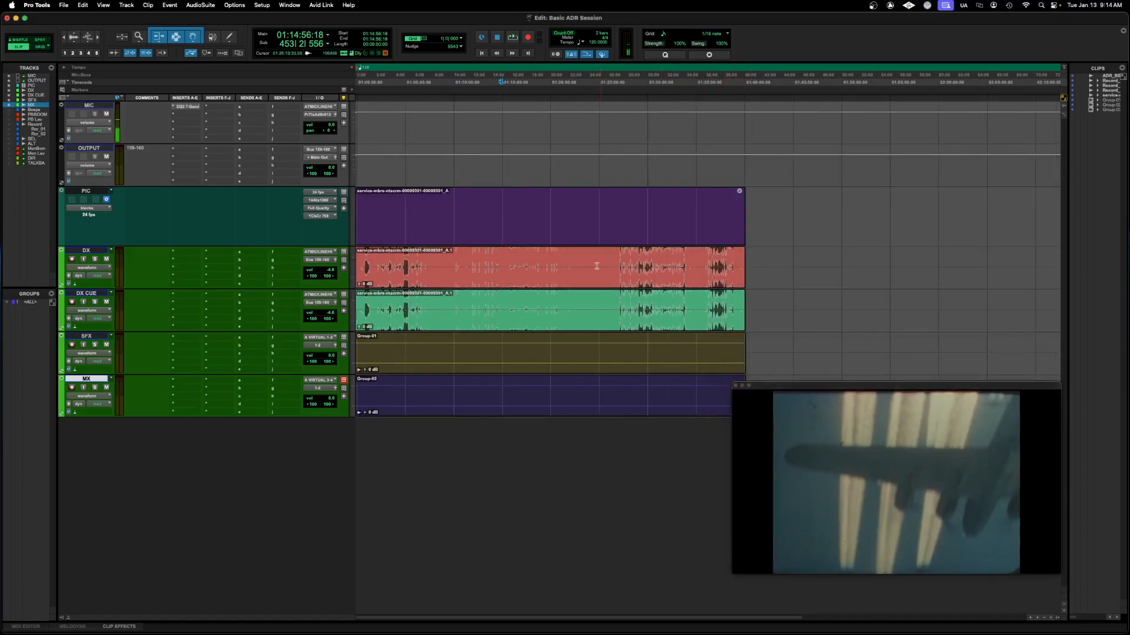
Select the DX through MX tracks together, and then the entire clip on the DX track.
key("t")
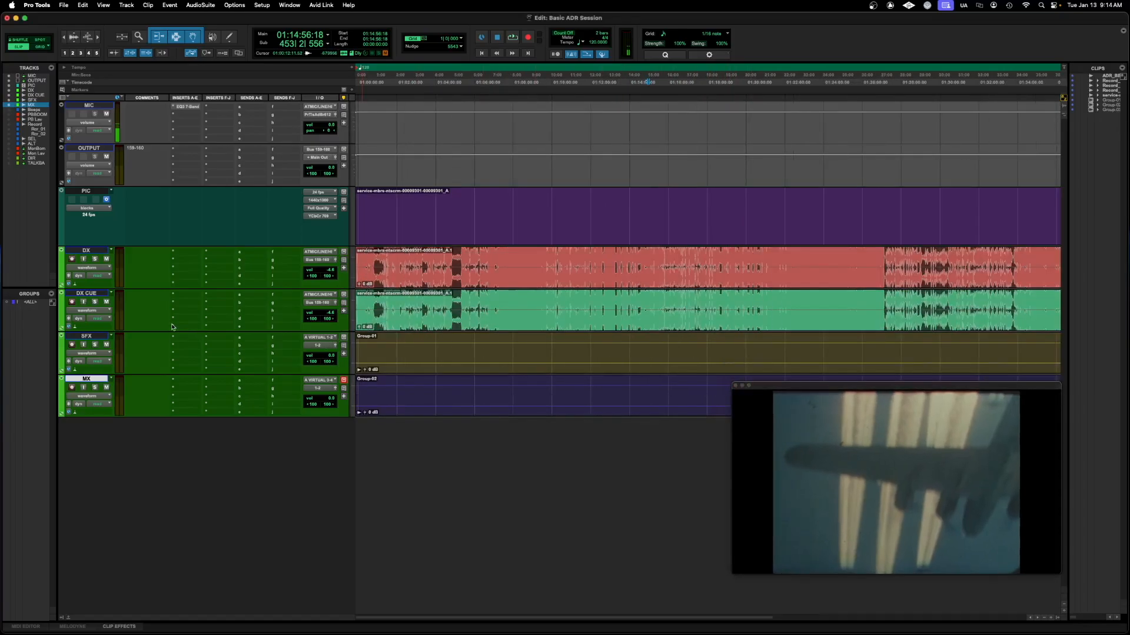
left_click(87, 251, "shift")
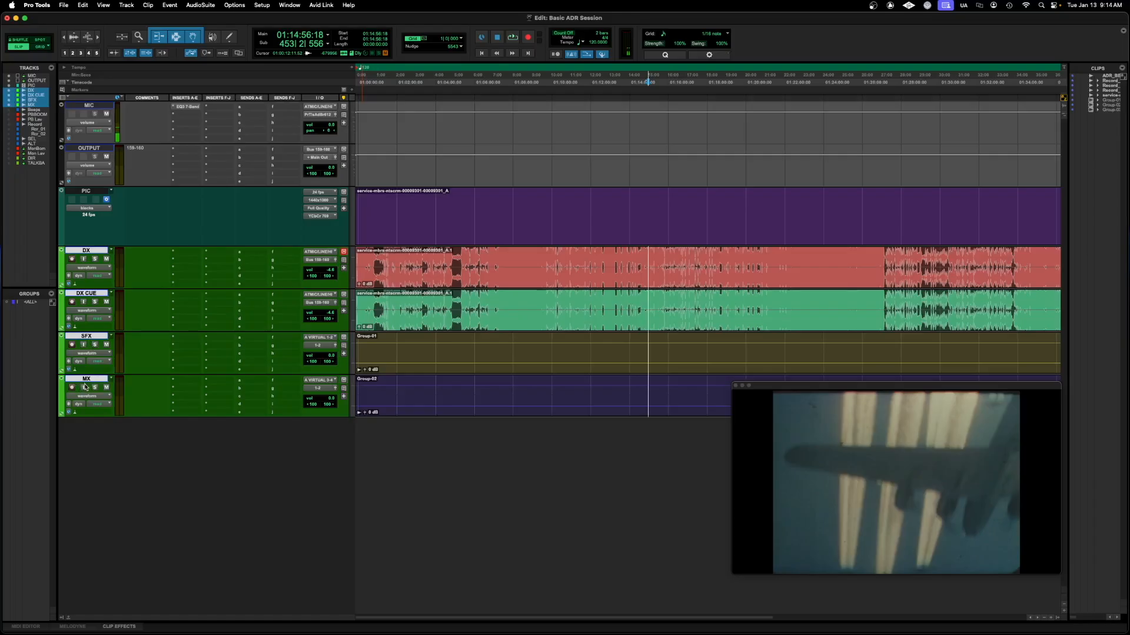
left_click(472, 262)
key("super+bracketleft")
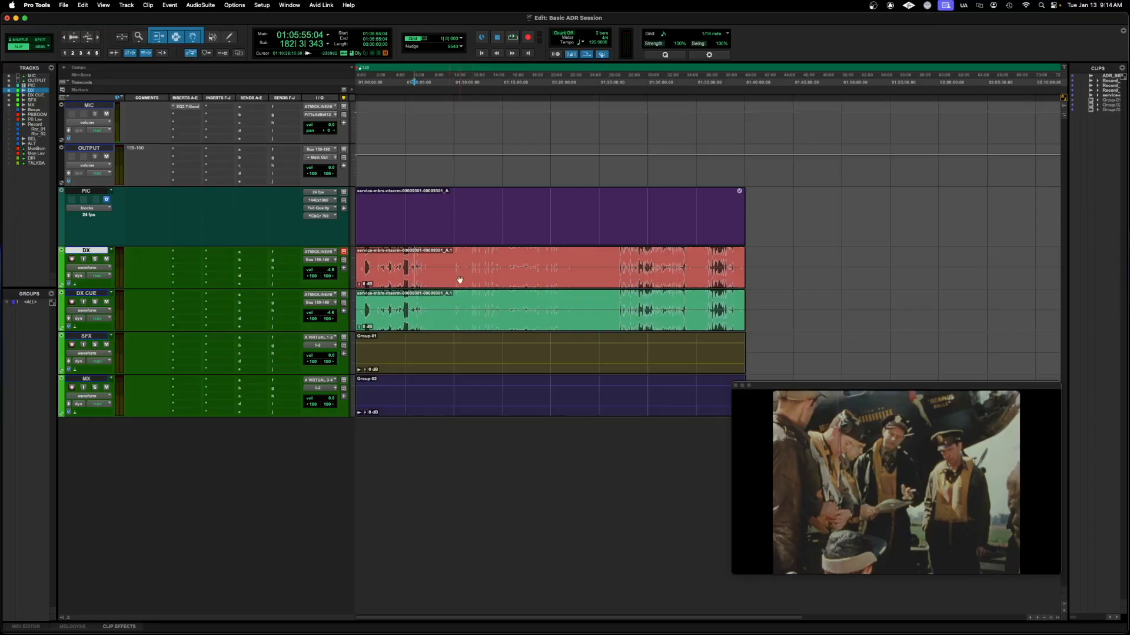
left_click(460, 280)
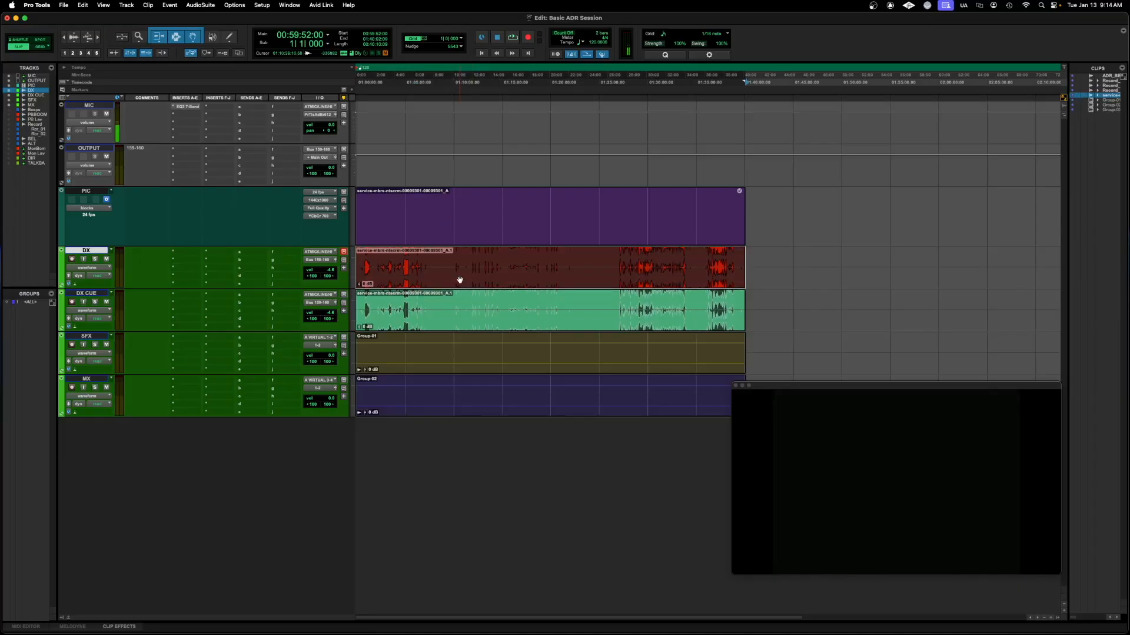
Examine the dialogue clips by selecting ranges on the DX CUE track and then the whole length of the DX track.
left_click_drag(410, 302, 672, 305)
left_click_drag(756, 303, 659, 307)
double_click(658, 306)
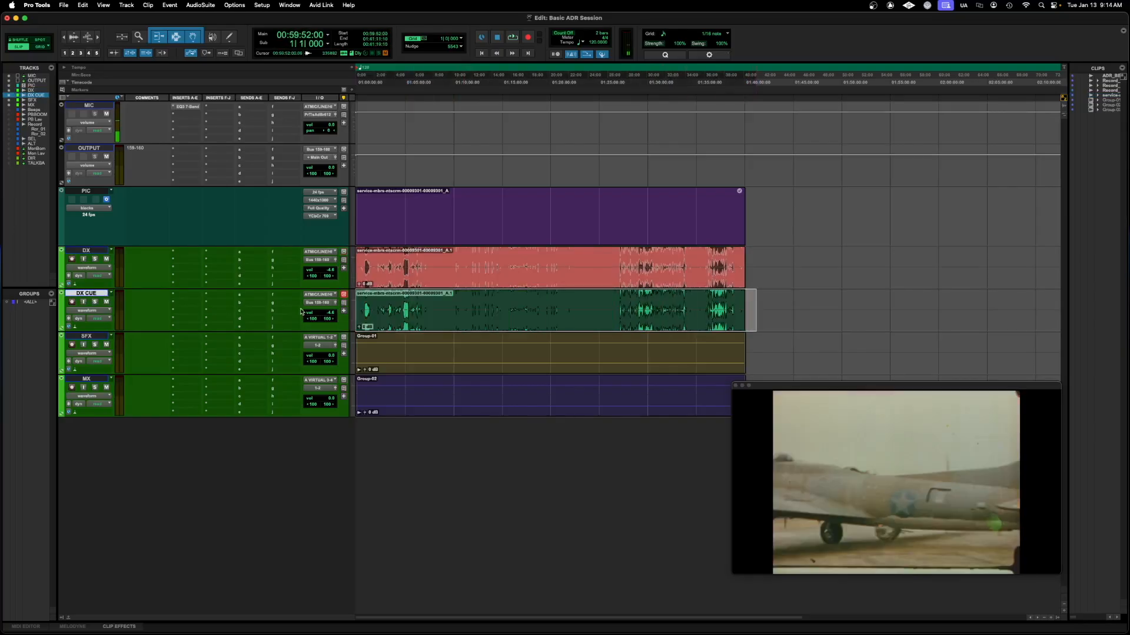
left_click_drag(448, 297, 599, 307)
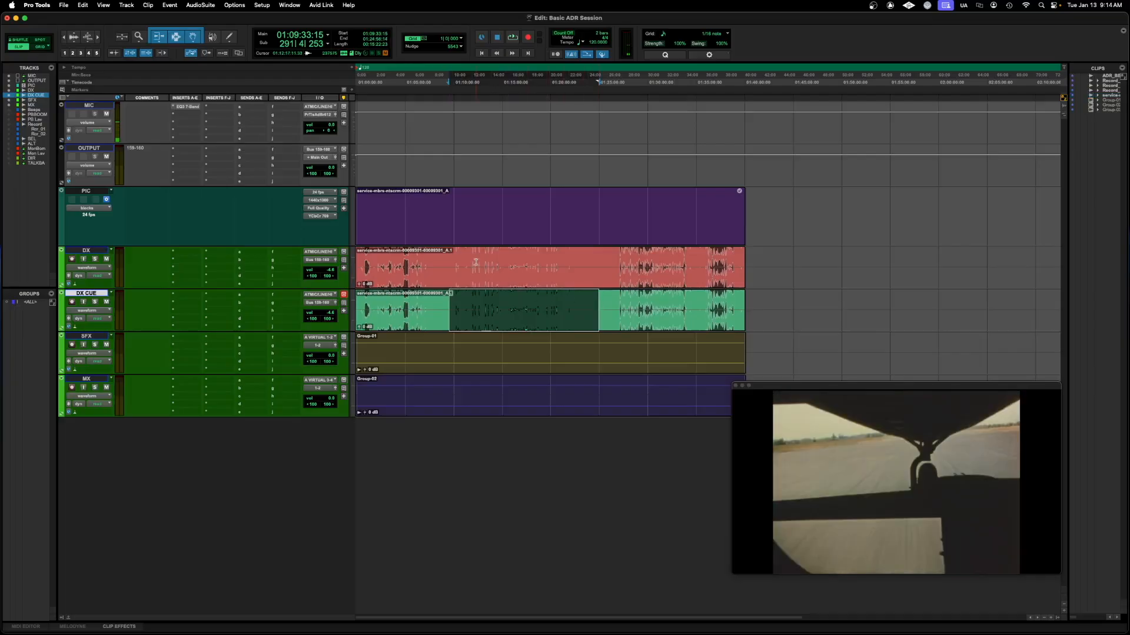
left_click(551, 277)
left_click_drag(777, 257, 324, 278)
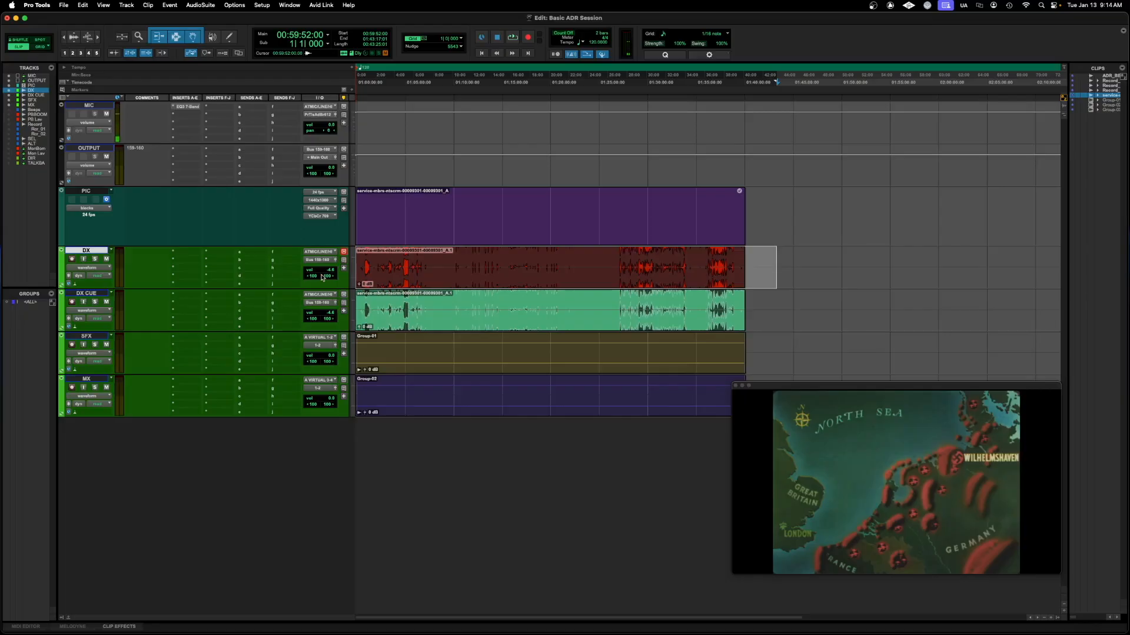
Select the Group-01 clip on the SFX track, then the clip group on the MX track.
left_click(404, 349)
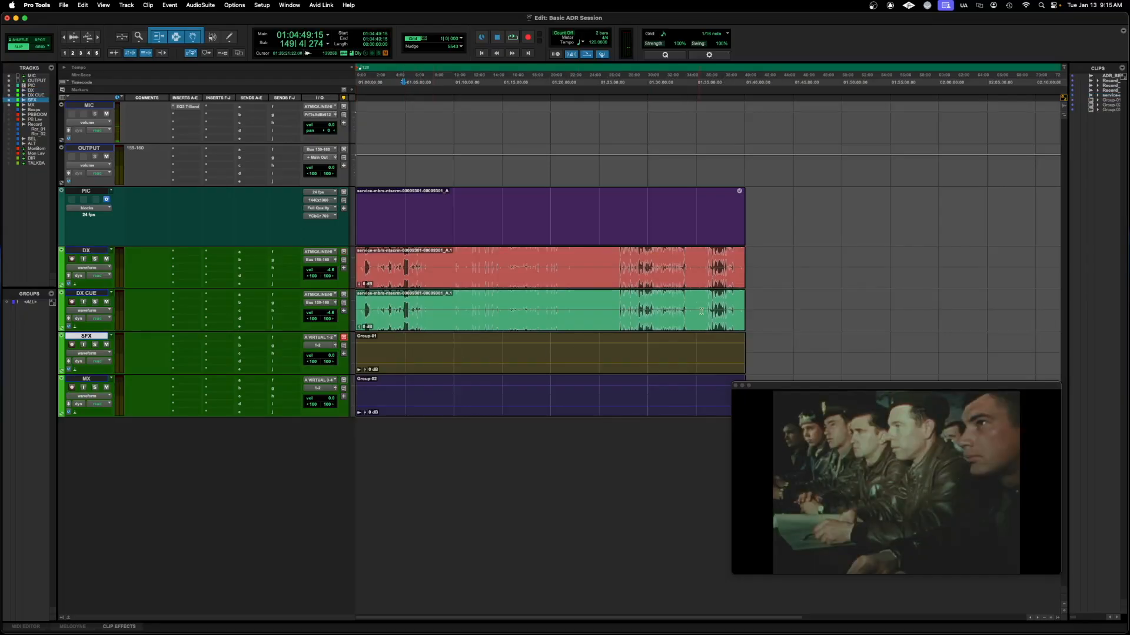
left_click(587, 364)
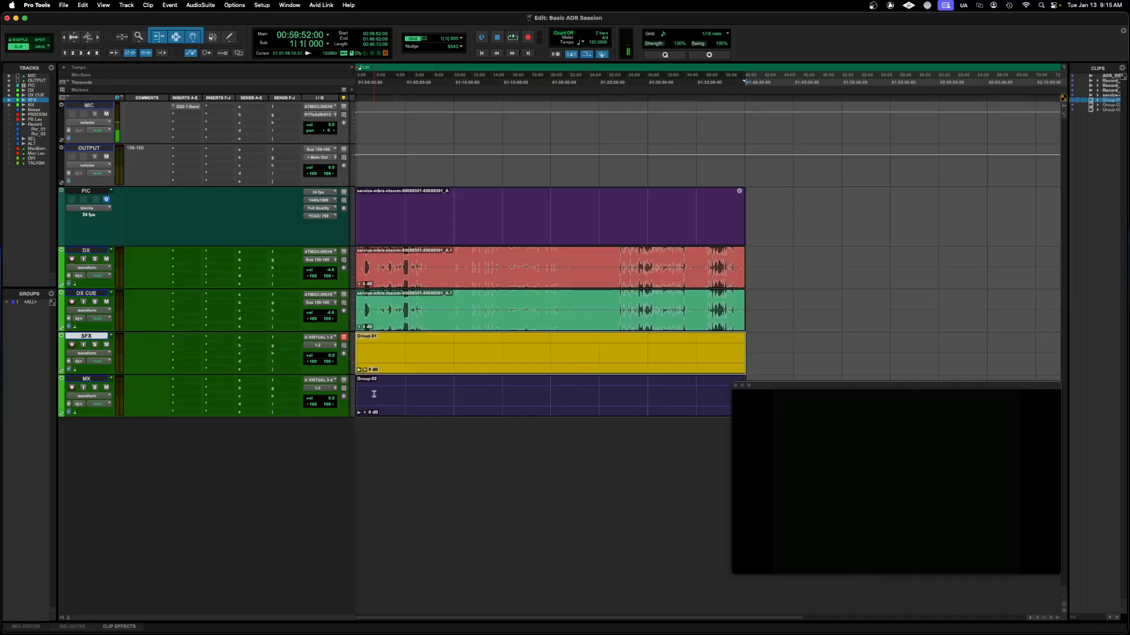
left_click(386, 407)
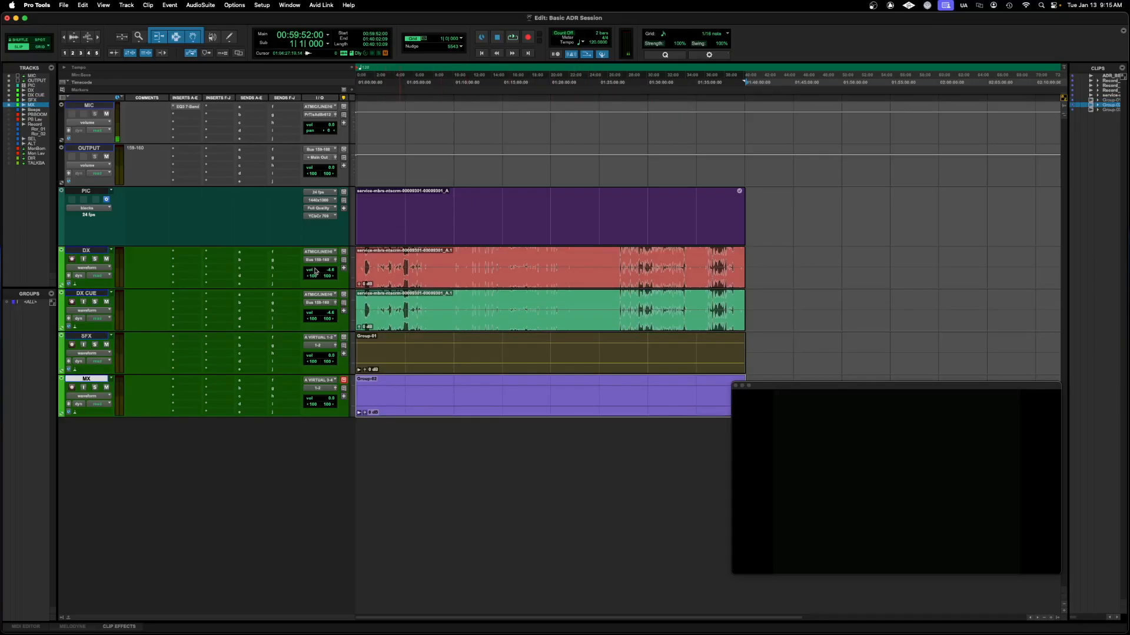
Show the Beeps track and select a stretch of about 22 minutes on it, starting at 01:06:36:03.
left_click(33, 110)
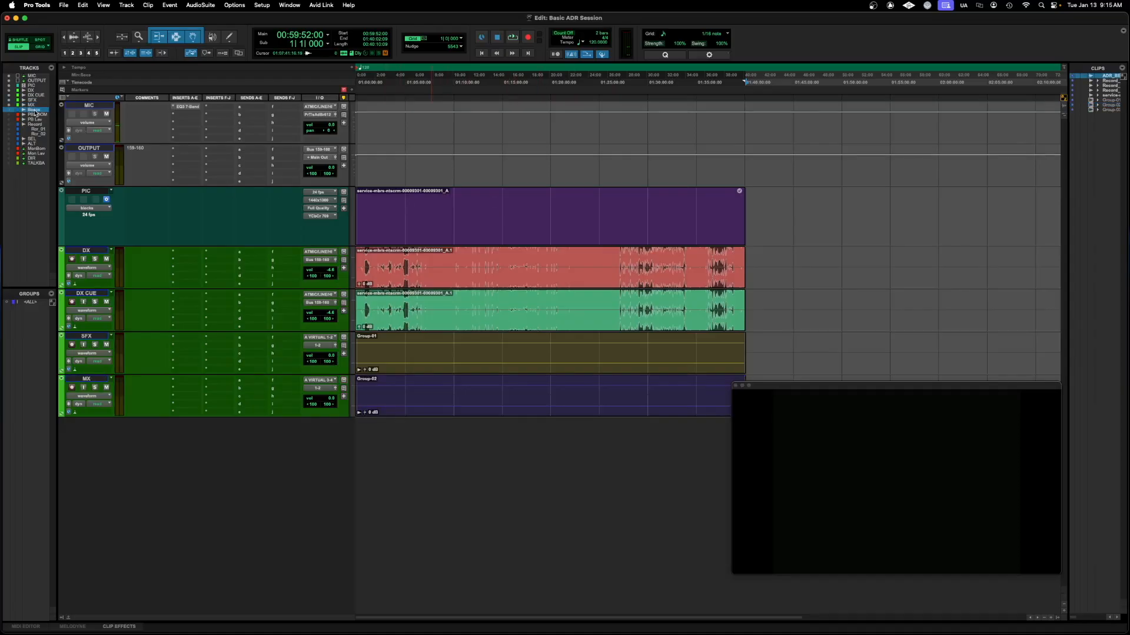
left_click(12, 110)
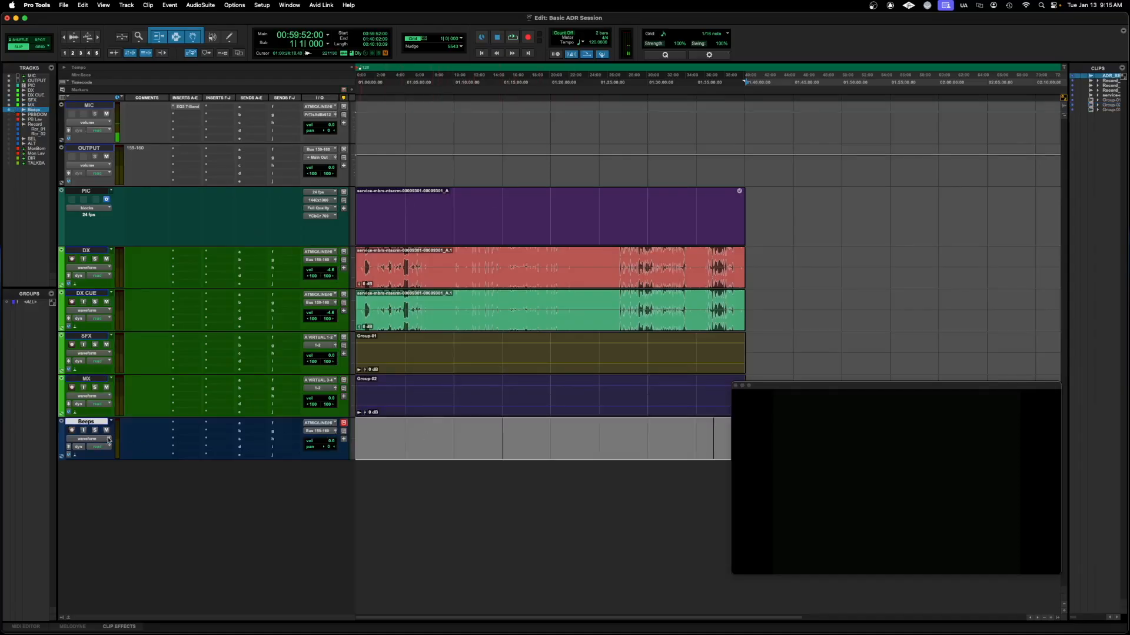
left_click(487, 424)
left_click_drag(420, 438, 639, 439)
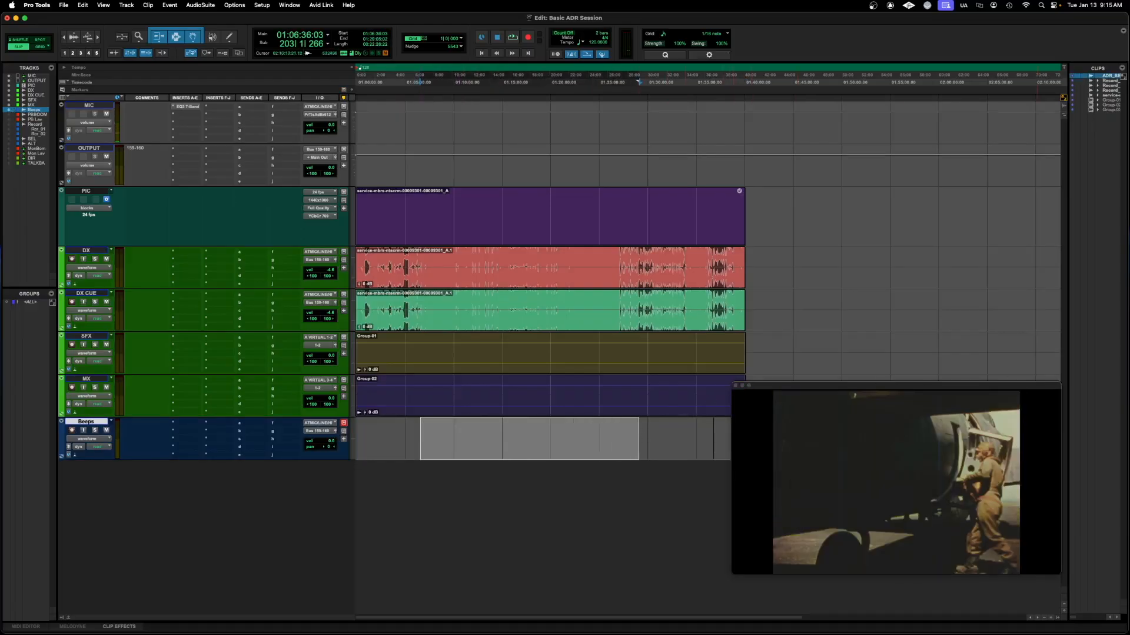
Switch to the cue sheet image in Preview, examine the in and out timecodes and description of cue LGP001, and move the sheet aside.
key("super+Tab")
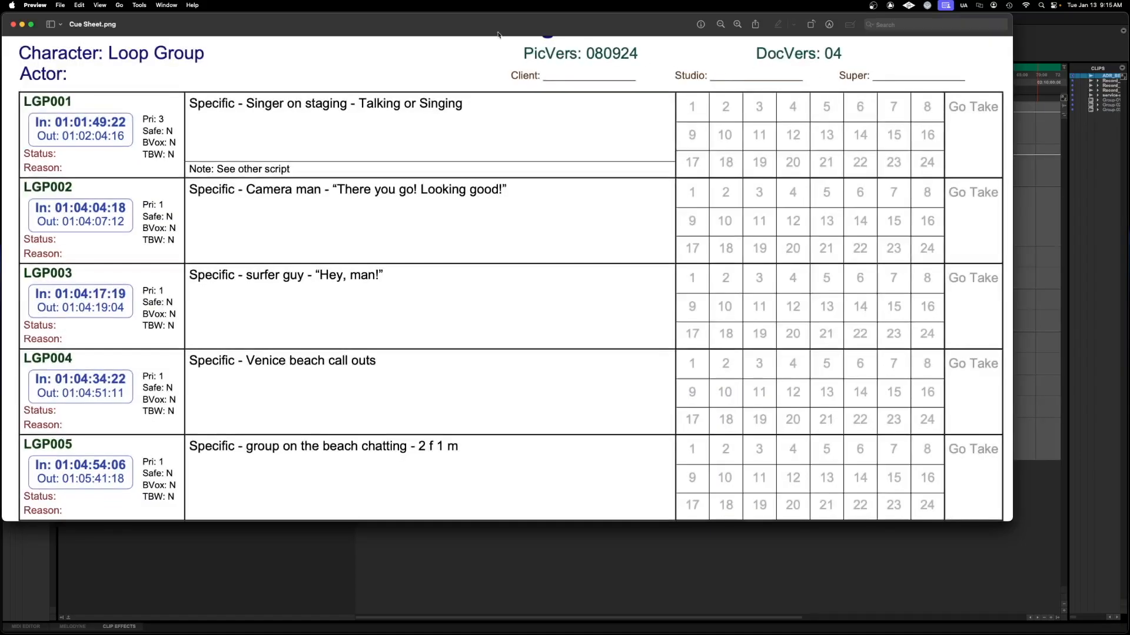
left_click_drag(497, 34, 539, 66)
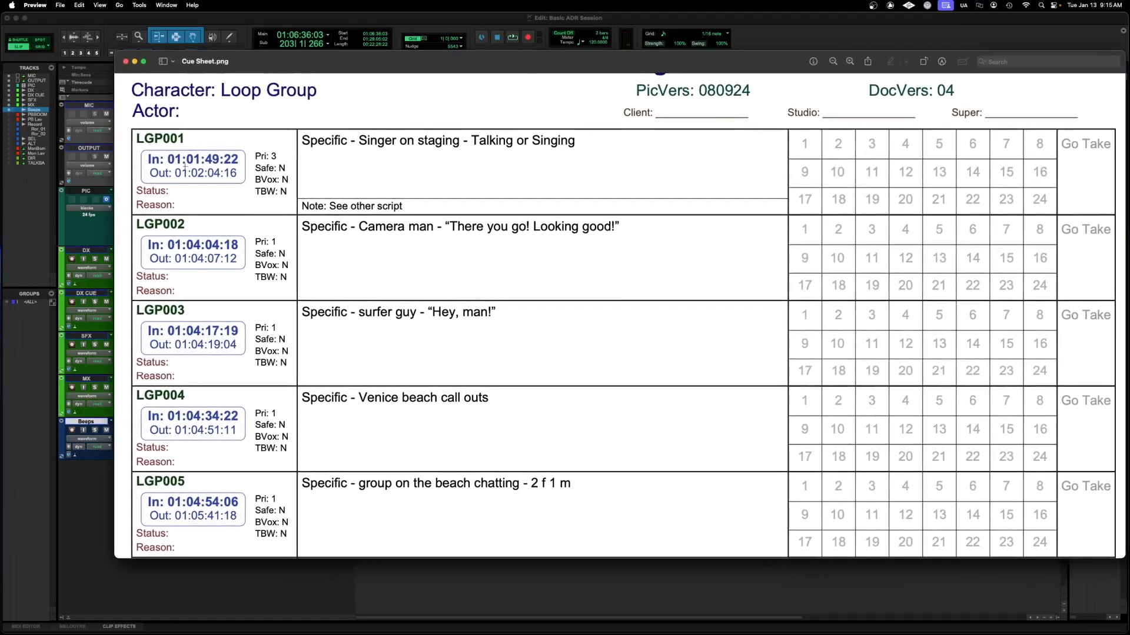
left_click_drag(160, 154, 170, 177)
left_click_drag(300, 147, 595, 136)
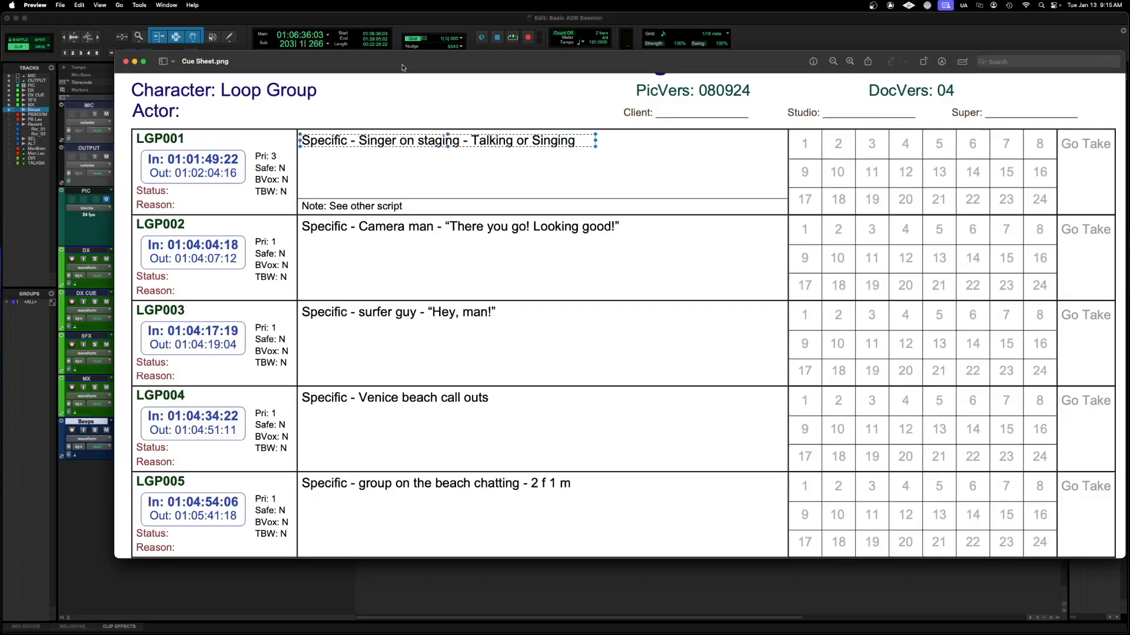
left_click_drag(403, 66, 1129, 111)
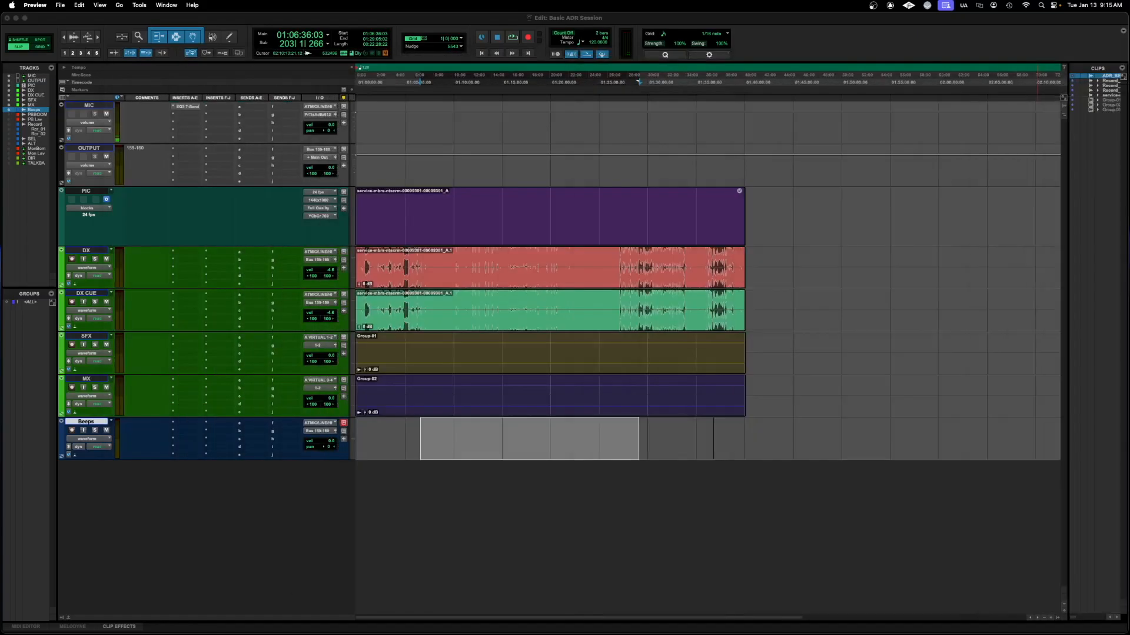
Switch to Pro Tools and locate the playhead at 01:01:49:22 on the Beeps track.
left_click(607, 410)
left_click(600, 424)
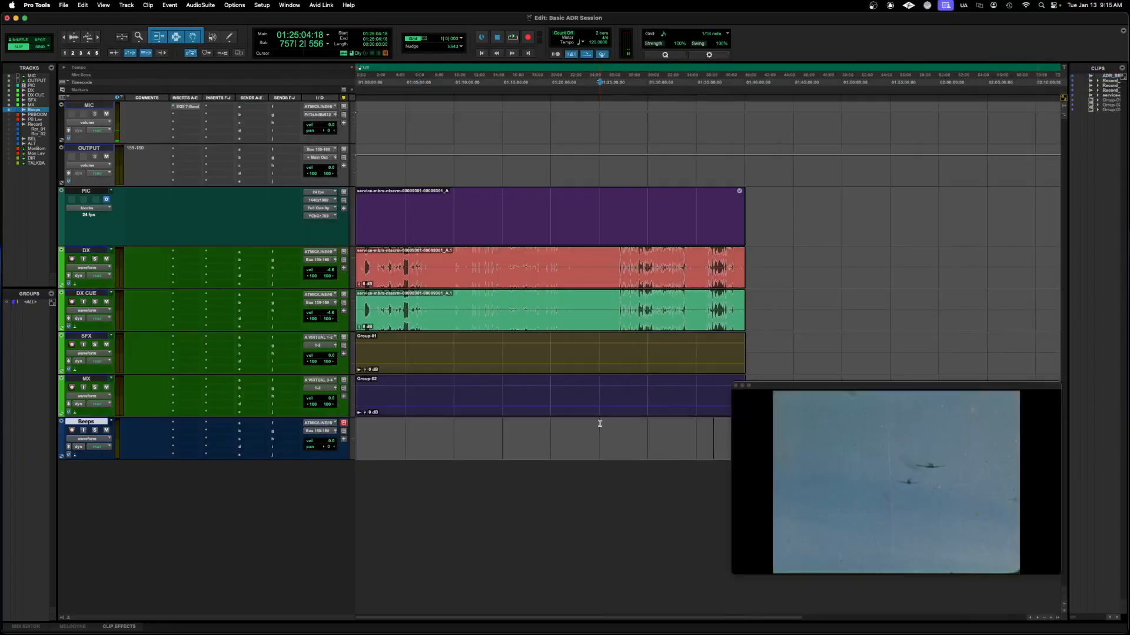
key("KP_Multiply")
type("0120101492")
key("Return")
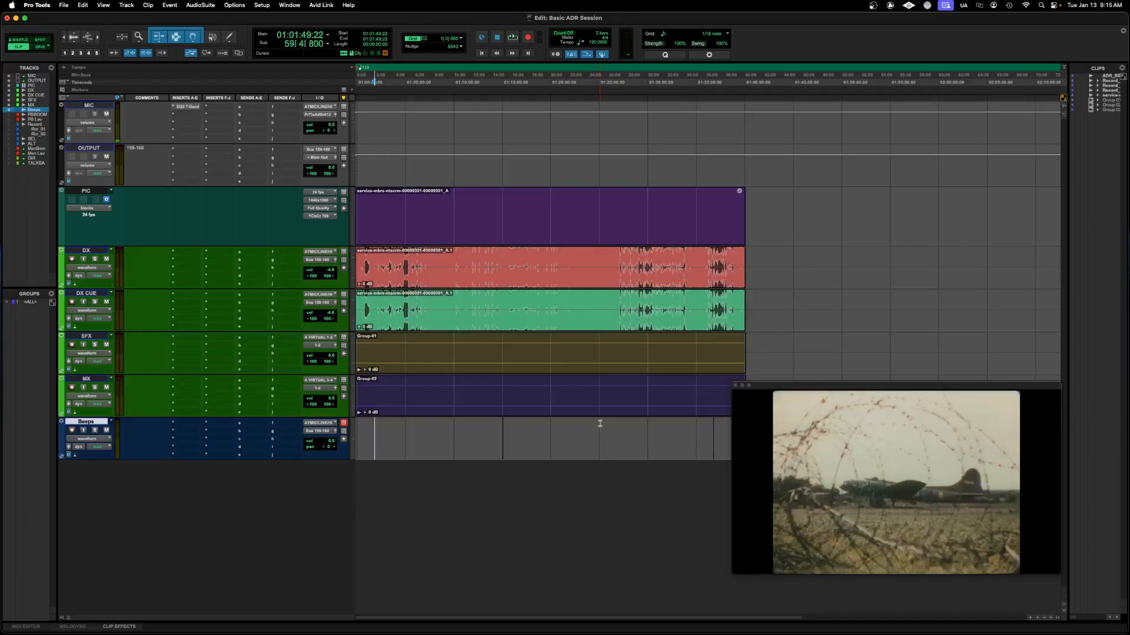
Create a memory location marker named LGP001 at the playhead position on the main ruler.
key("KP_Enter")
type("L")
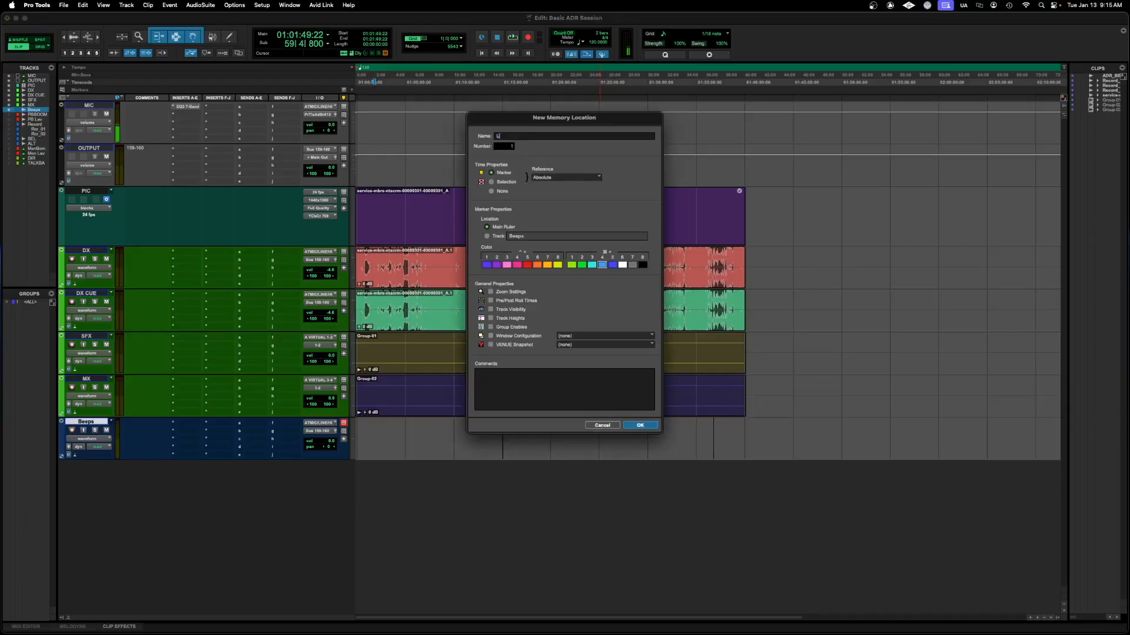
type("GF001")
key("Return")
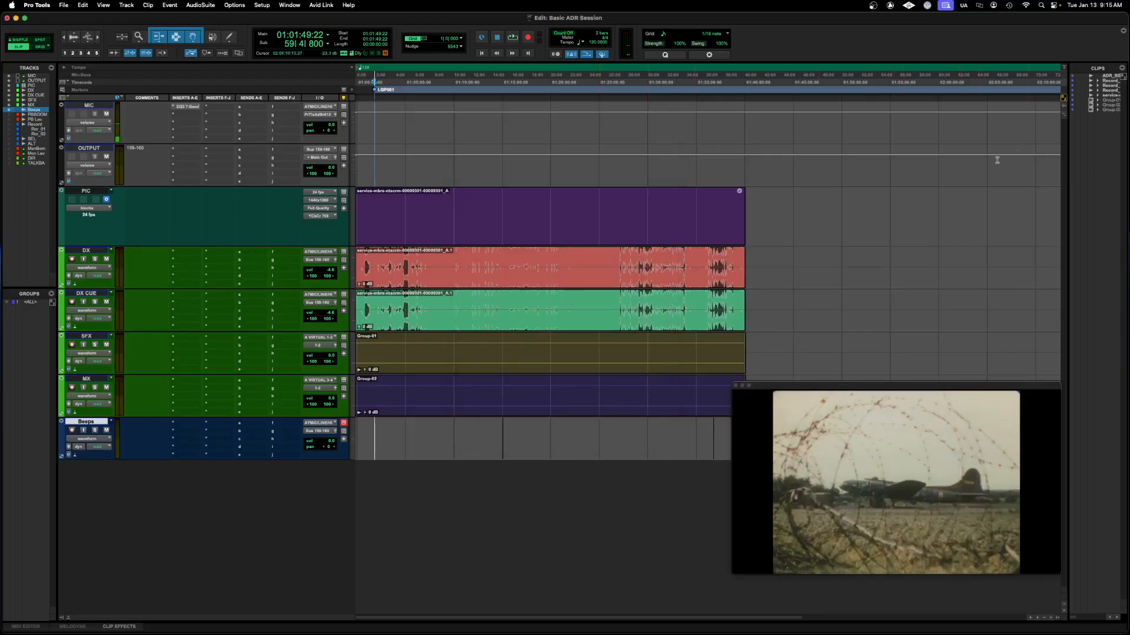
Place the ADR_BEEPS clip from the clip list on the Beeps track, ending at the LGP001 marker.
mouse_move(1111, 76)
left_mouse_down()
mouse_move(630, 309)
mouse_move(403, 437)
mouse_move(363, 424)
left_mouse_up()
key("t")
key("t")
key("t")
key("t")
key("t")
key("t")
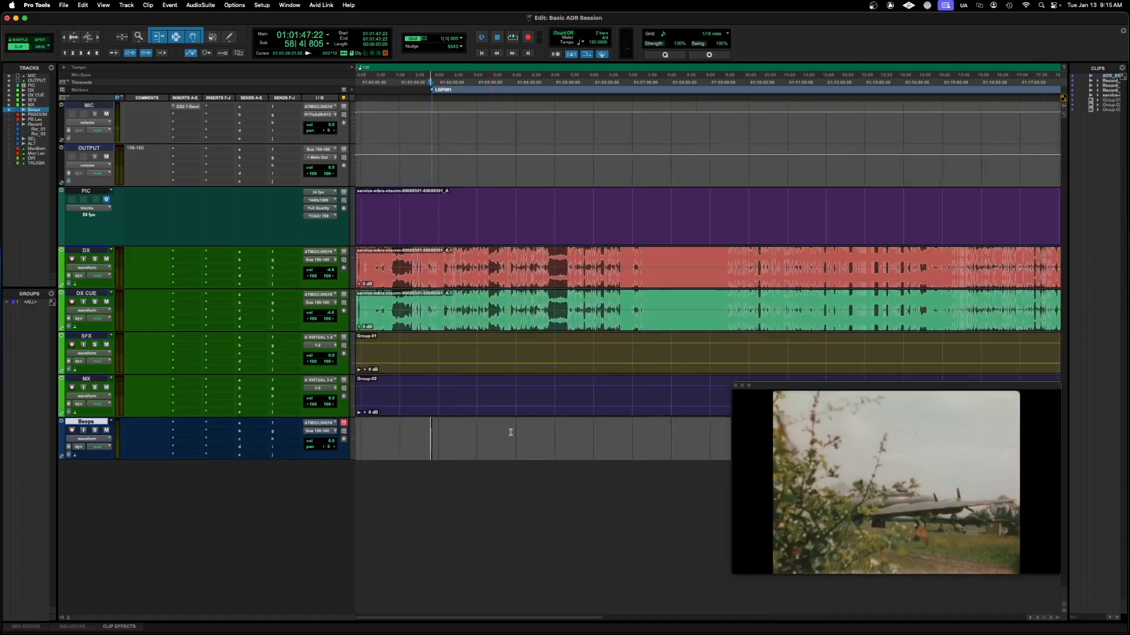
Play the session from the start of the beeps at 01:01:47:22 through the LGP001 marker.
key("space")
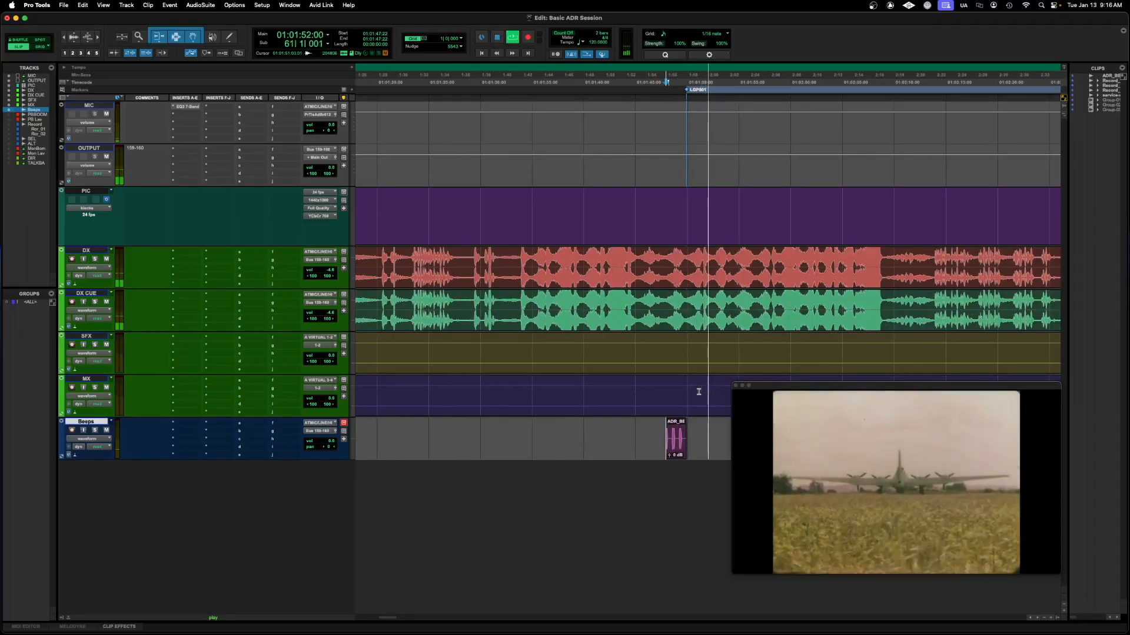
key("r")
key("r")
key("t")
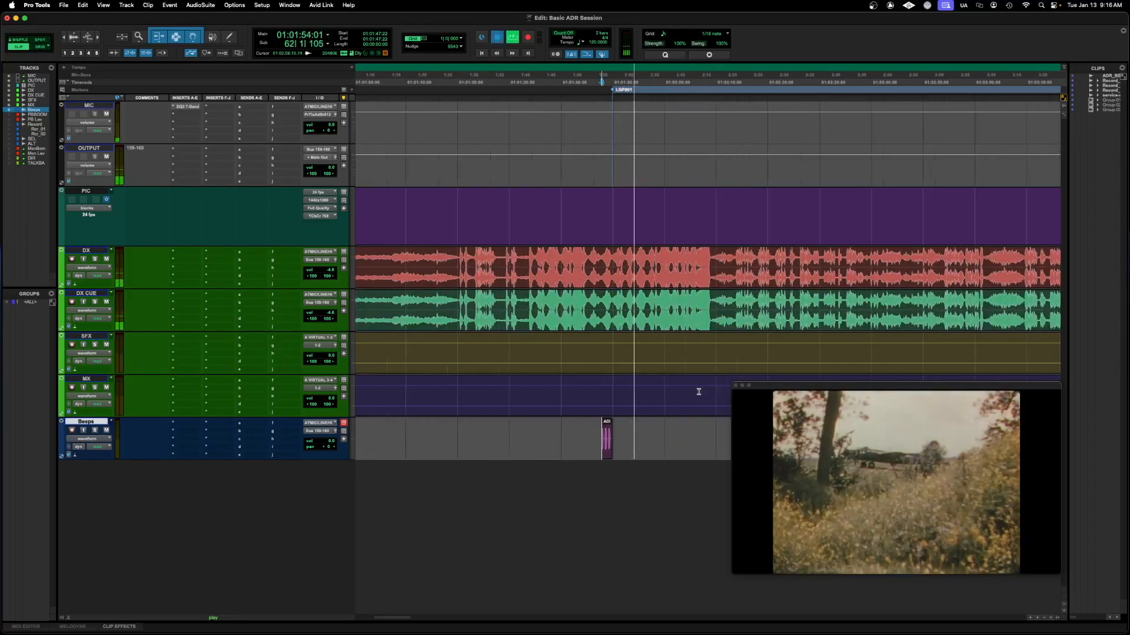
key("space")
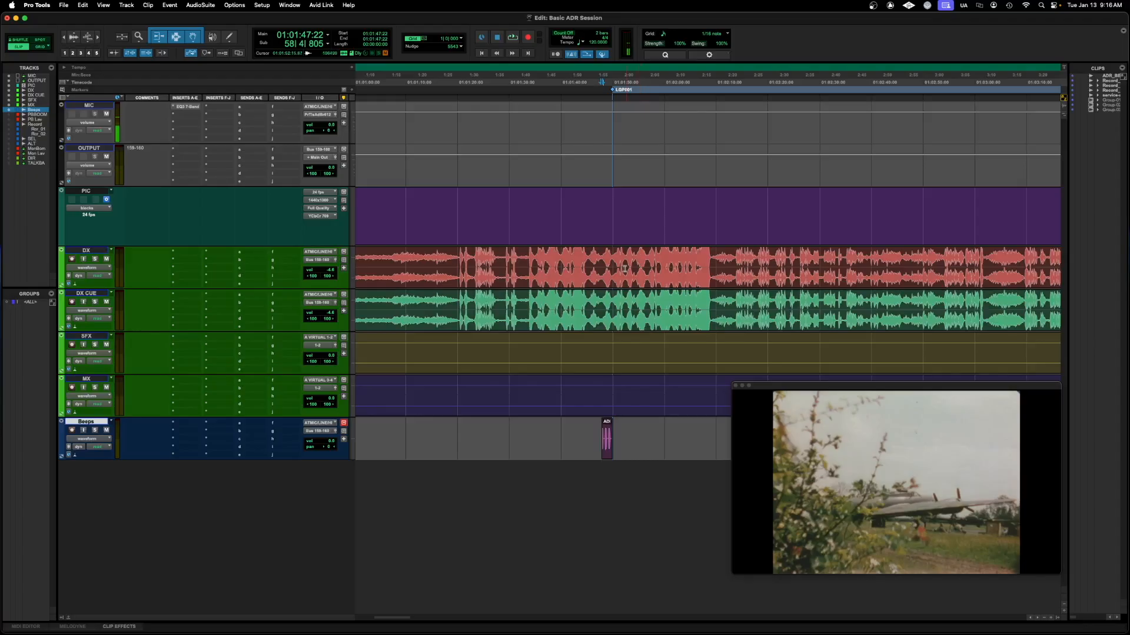
Play the dialogue on the DX track from 01:01:58:02.
left_click(654, 263)
key("space")
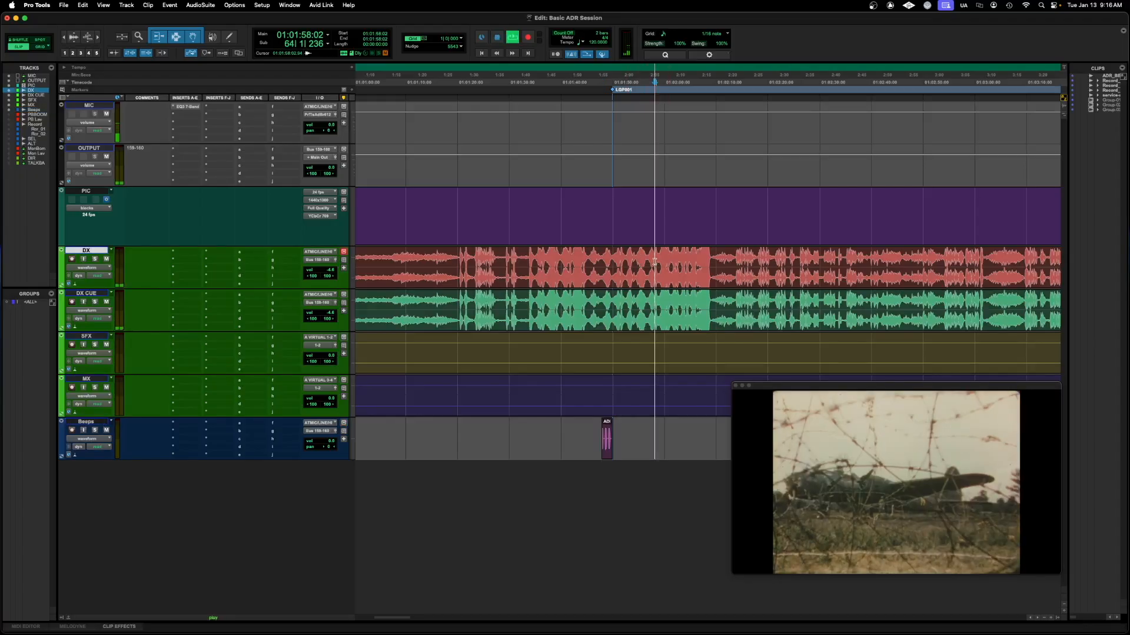
key("t")
key("t")
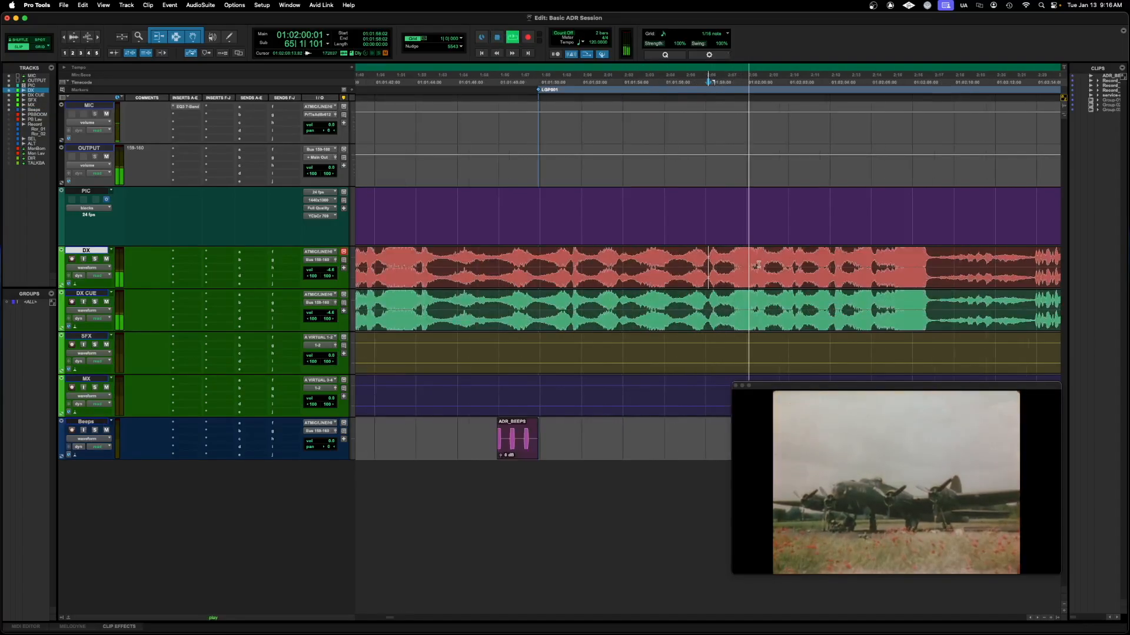
key("r")
key("r")
key("r")
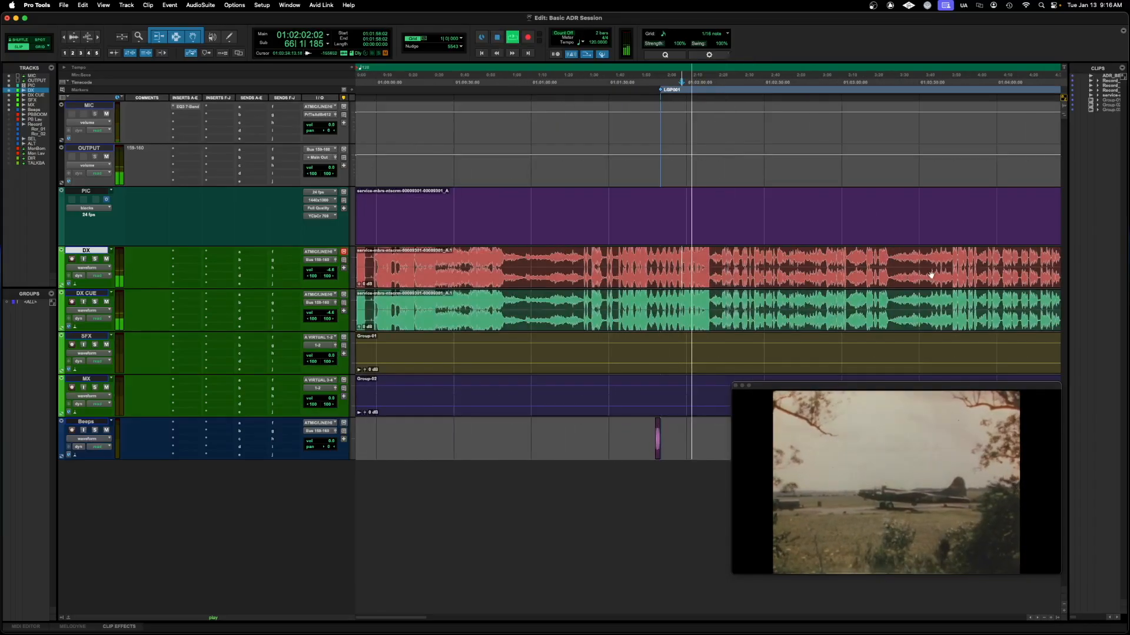
key("space")
Split the DX clip at 01:03:43:01, where the next dialogue line starts.
left_click(950, 262)
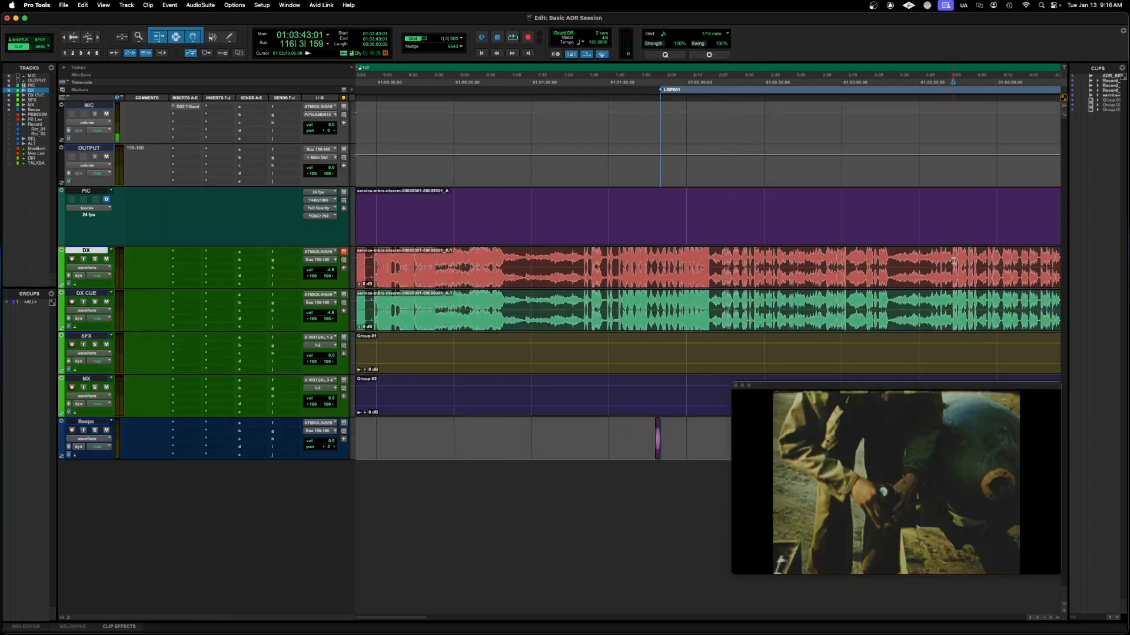
key("t")
key("t")
key("t")
key("t")
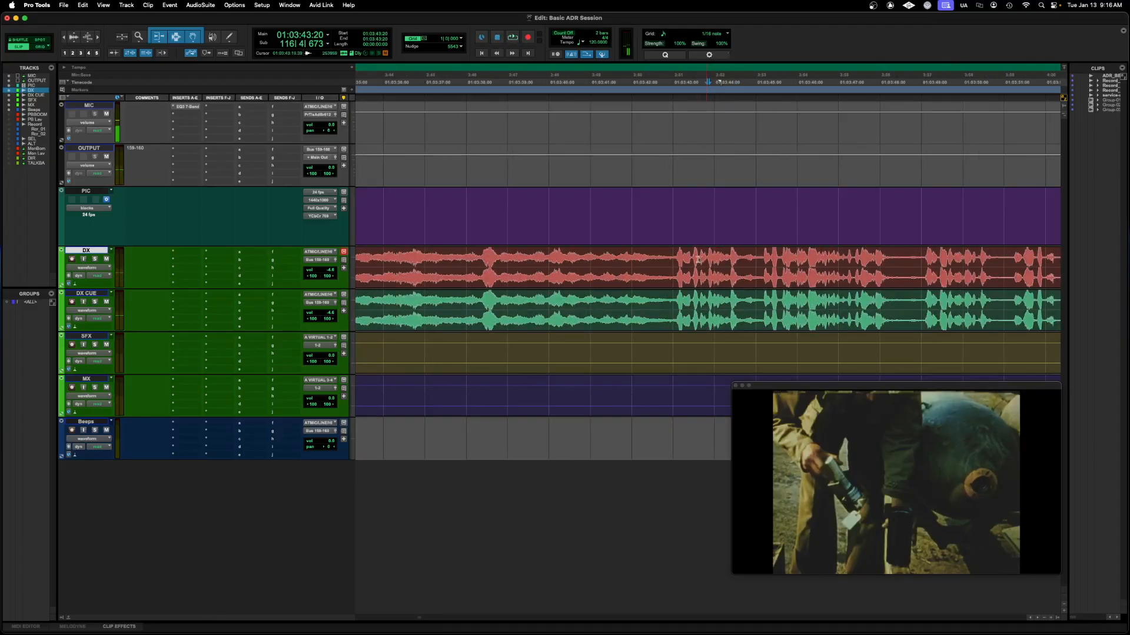
left_click(676, 257)
key("b")
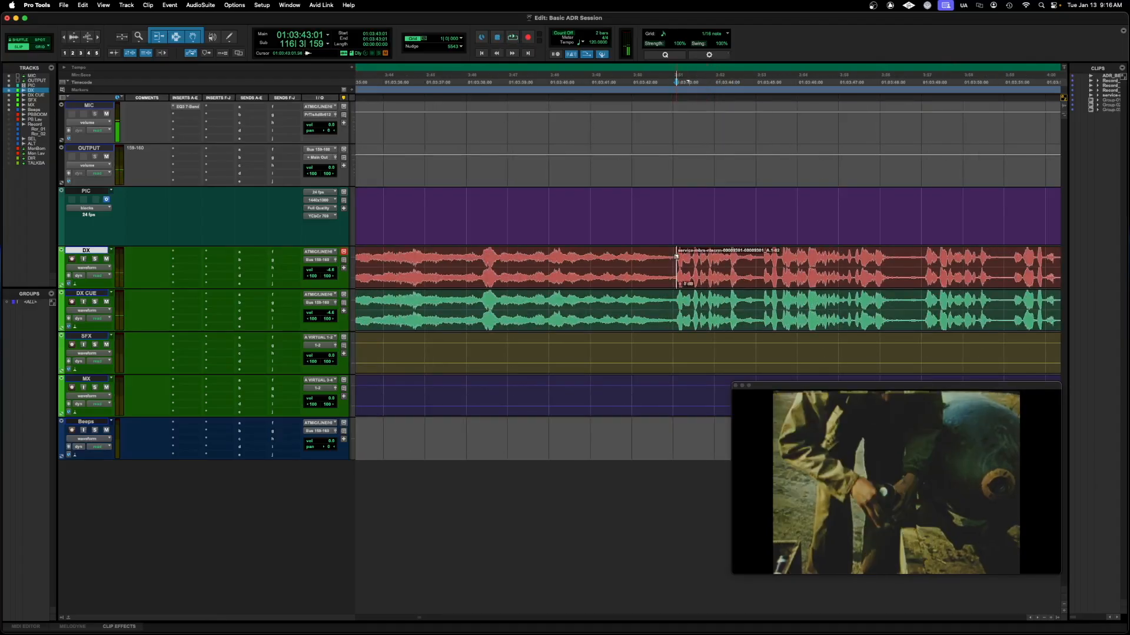
Create a memory location named CUE001 at the DX clip split.
key("Return")
type("CUE001")
key("Return")
Copy the ADR_BEEPS clip on the Beeps track so that the copy ends at the CUE001 marker.
key("r")
key("r")
key("r")
key("r")
key("r")
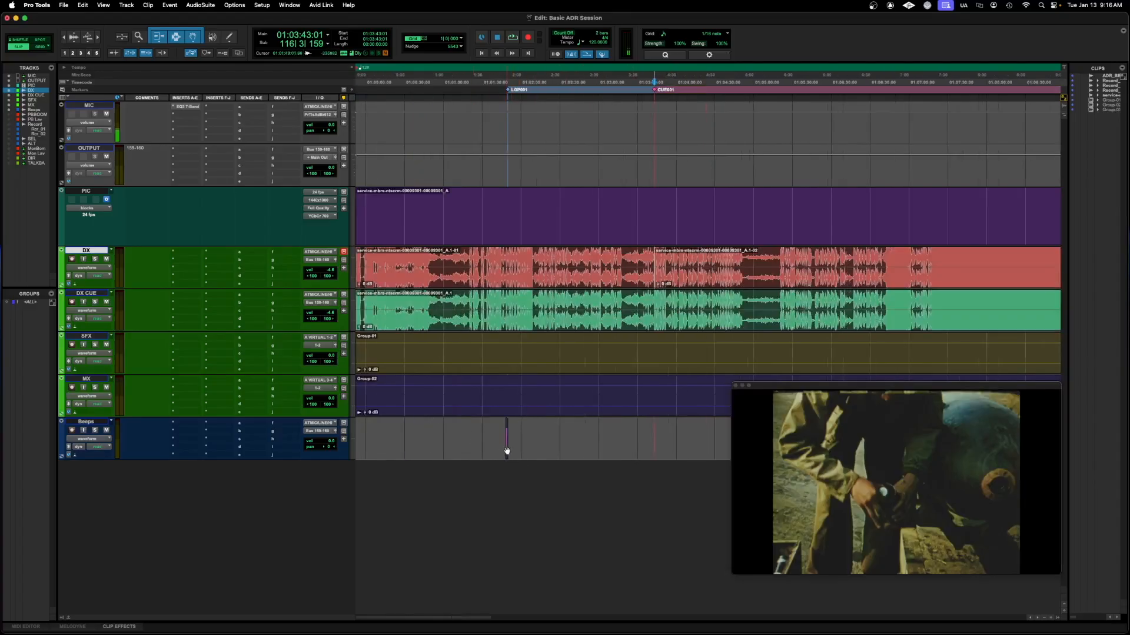
left_click(507, 453, "ctrl+alt+super")
left_click(619, 425)
key("Tab")
key("t")
key("t")
key("t")
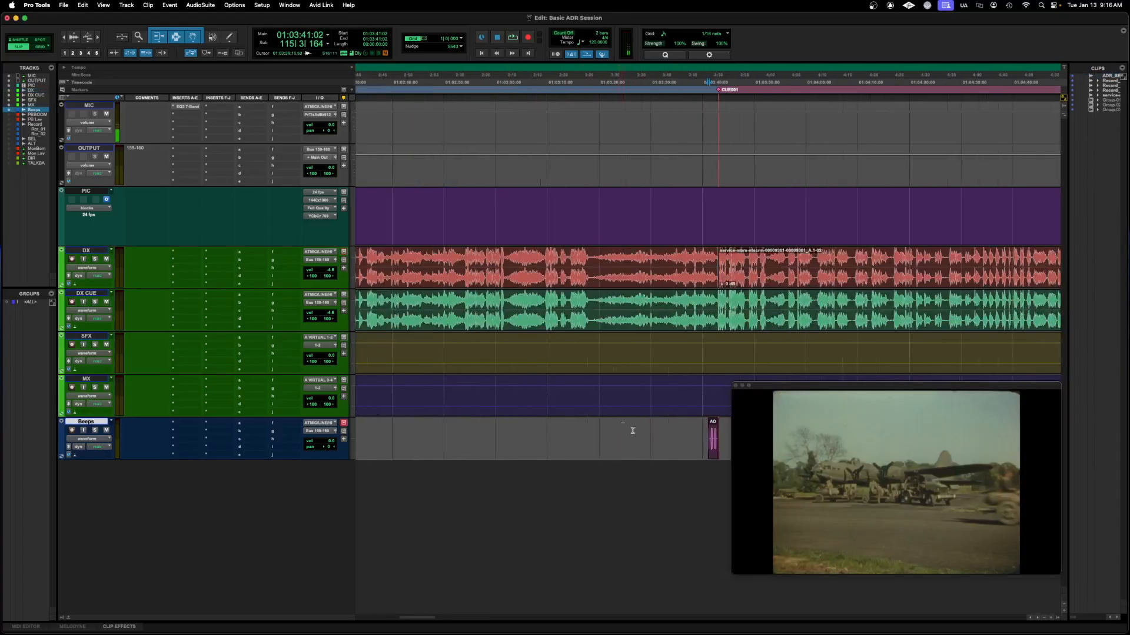
Play the DX track from 01:03:40:00 through the beeps and the CUE001 marker.
scroll(725, 324, "right", 3)
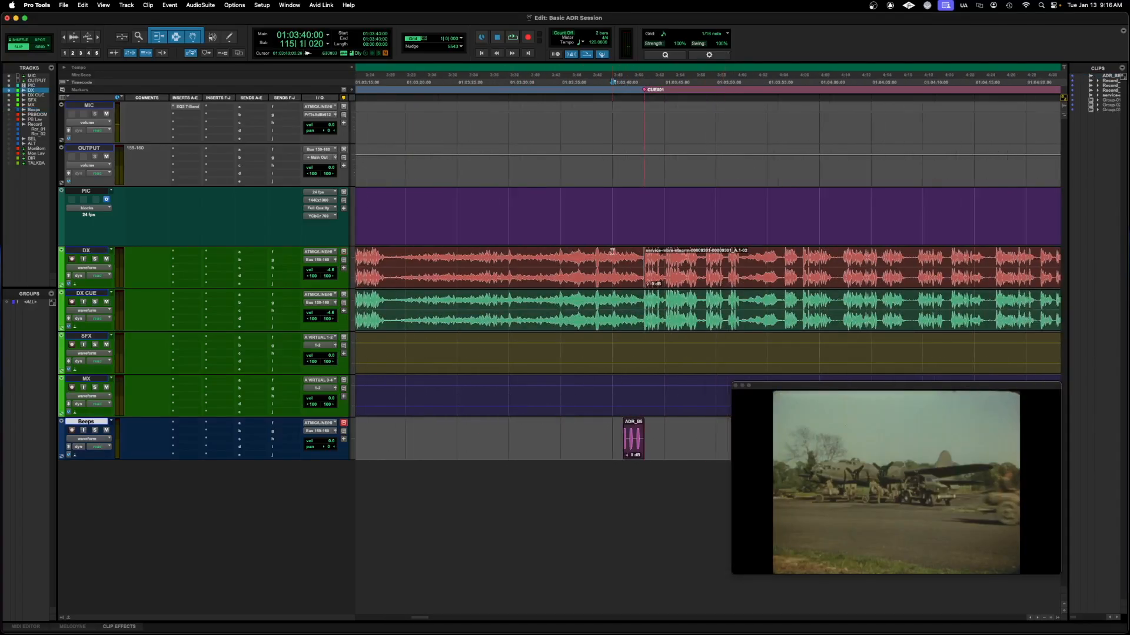
left_click(612, 252)
key("space")
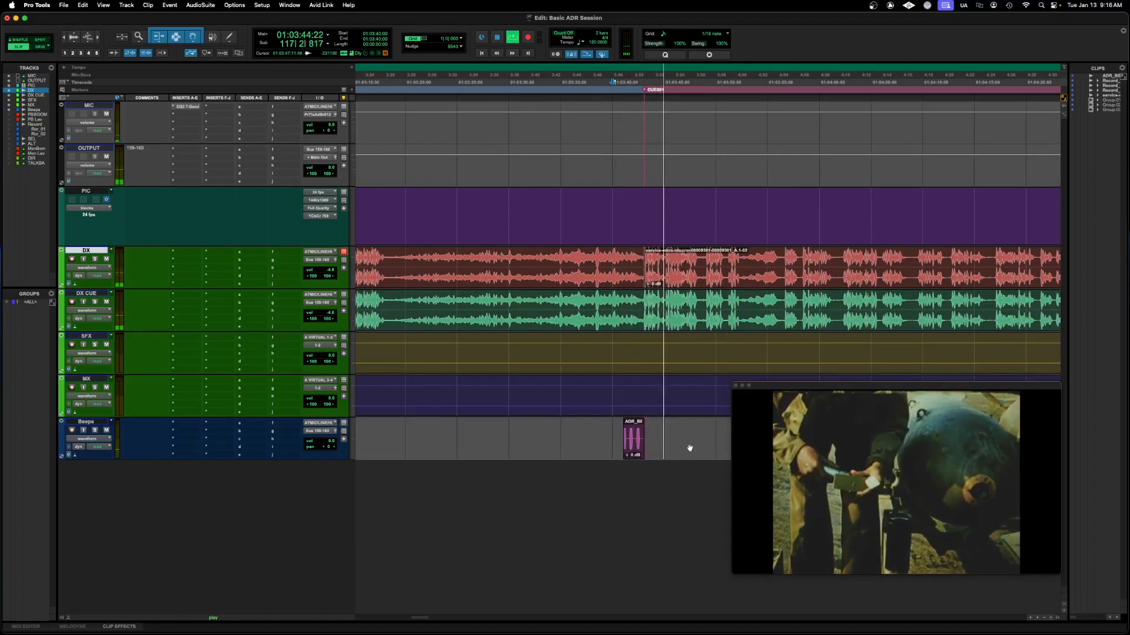
key("space")
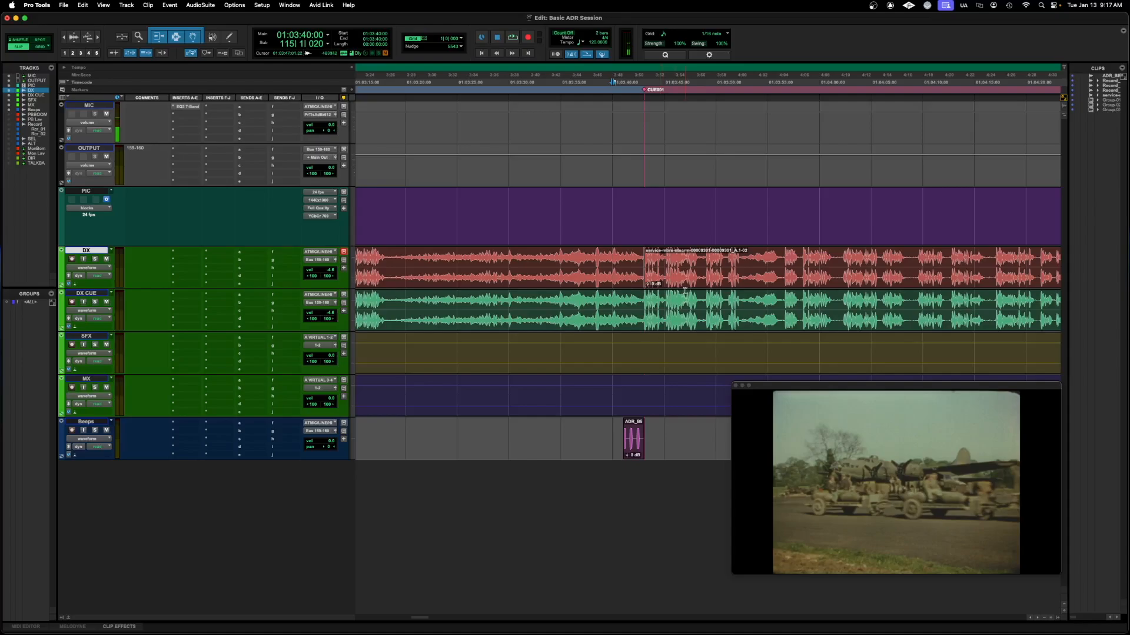
Move the video window up off the Beeps track and select about 17 minutes on that track, starting at 01:24:56:14.
left_click_drag(764, 386, 776, 126)
left_click(689, 439)
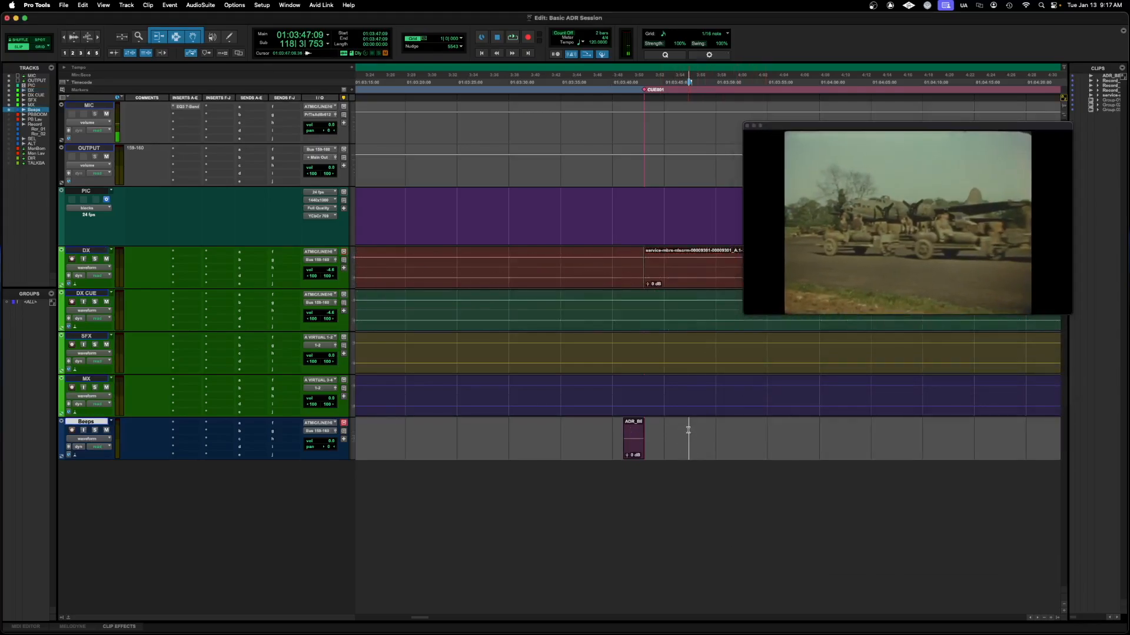
key("r")
key("r")
key("r")
key("r")
key("r")
key("r")
left_click_drag(598, 436, 766, 435)
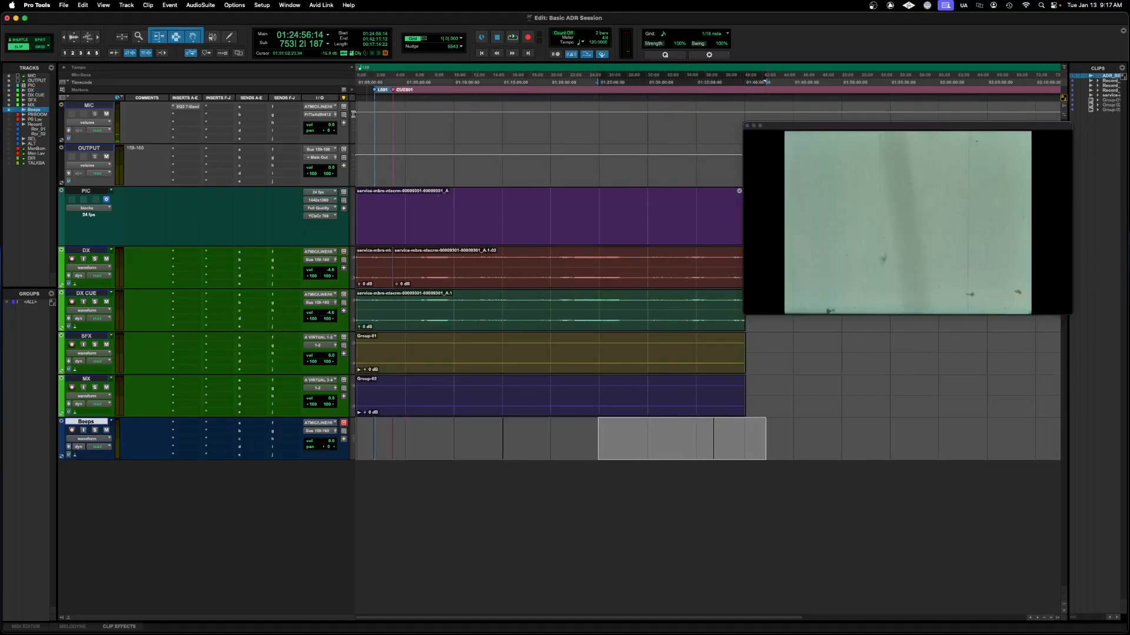
Select about 26 minutes of the timeline from 01:05:14:05 and show the Record track below Beeps.
left_click_drag(406, 91, 663, 92)
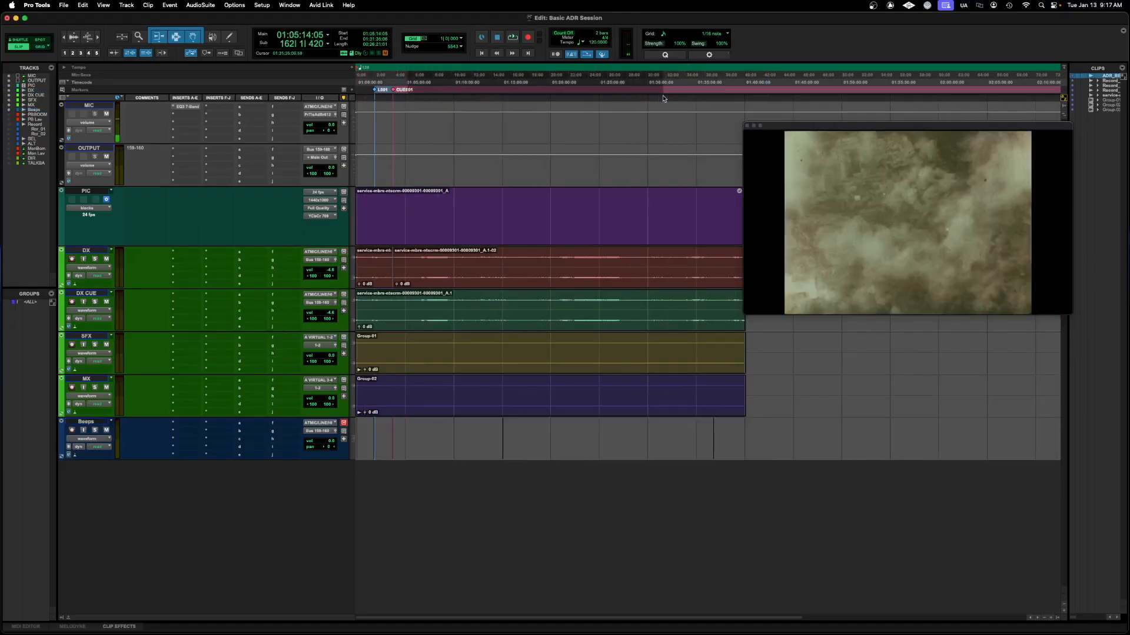
left_click(86, 421)
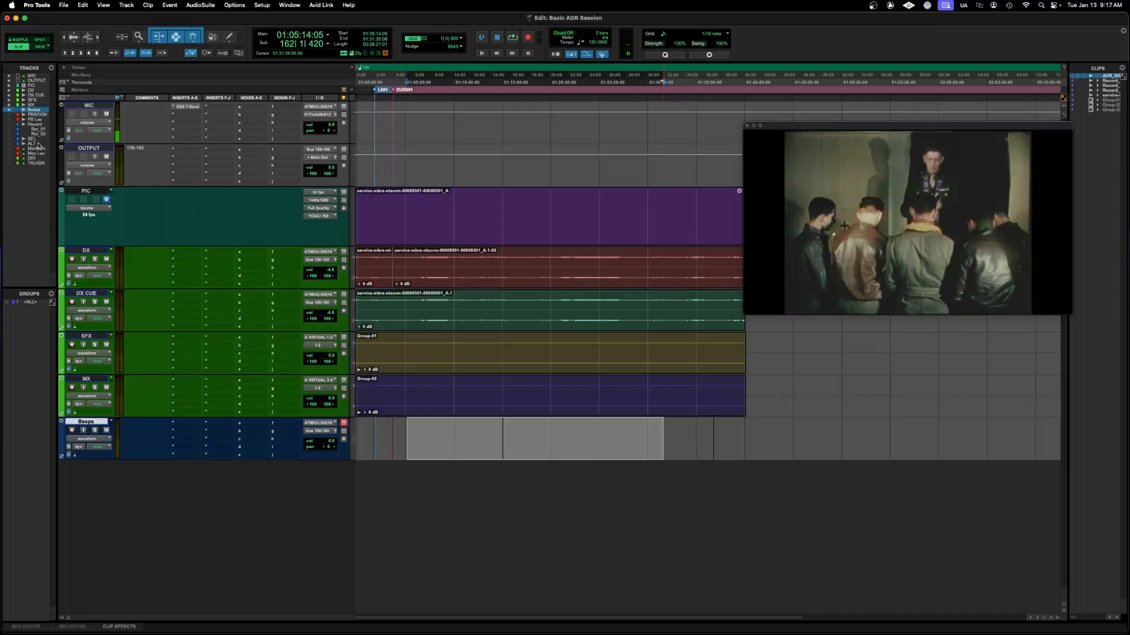
left_click(35, 114)
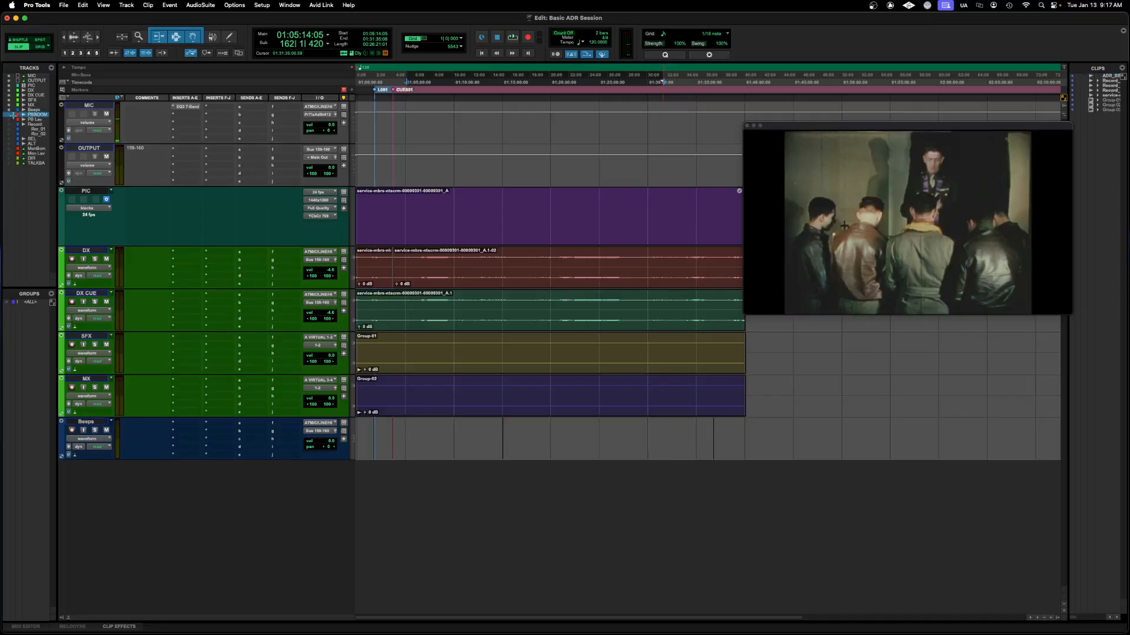
left_click(42, 125)
left_click(9, 125)
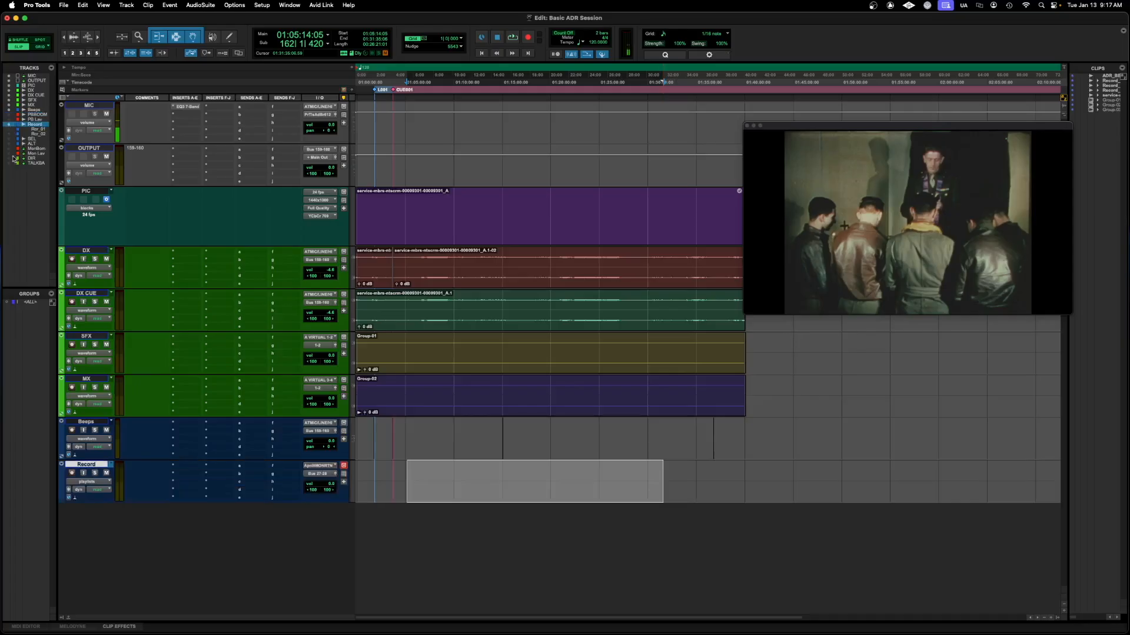
Colour the Record track red.
double_click(63, 481)
left_click(171, 173)
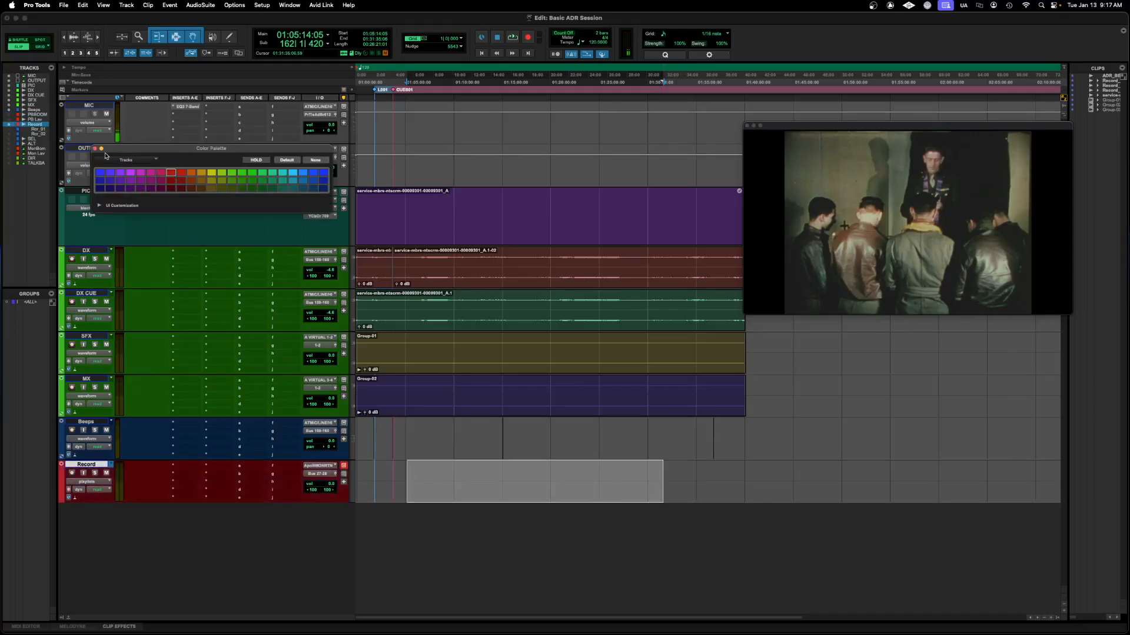
left_click(95, 148)
Expand the Record track's playlist lanes and point out the main playlist and the alternate lanes beneath it.
left_click(450, 482)
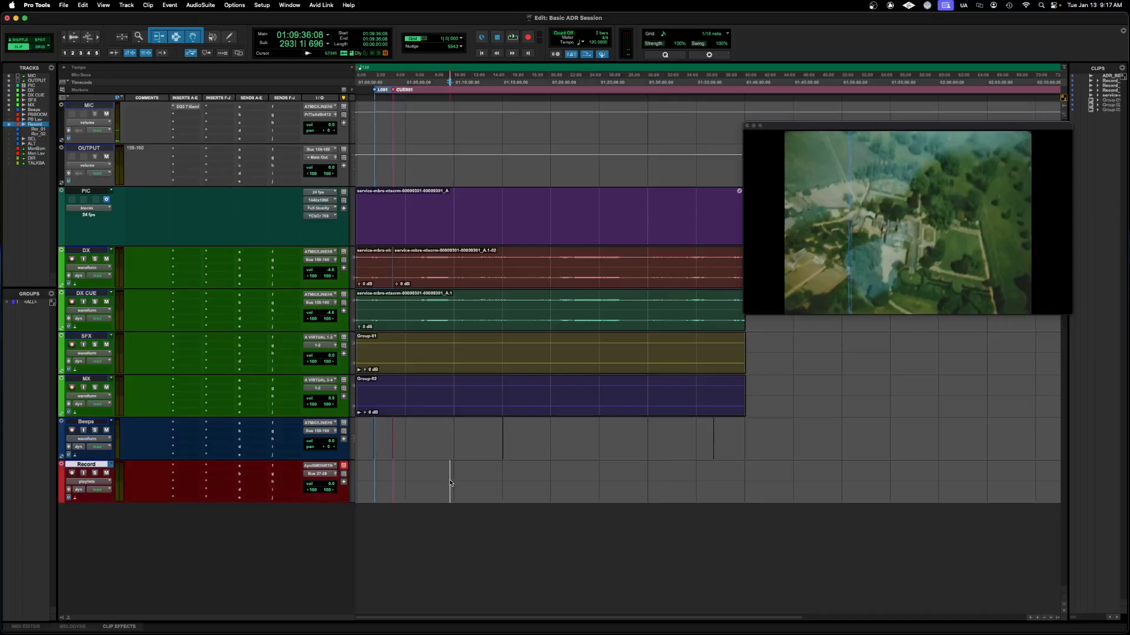
key("ctrl+super+Left")
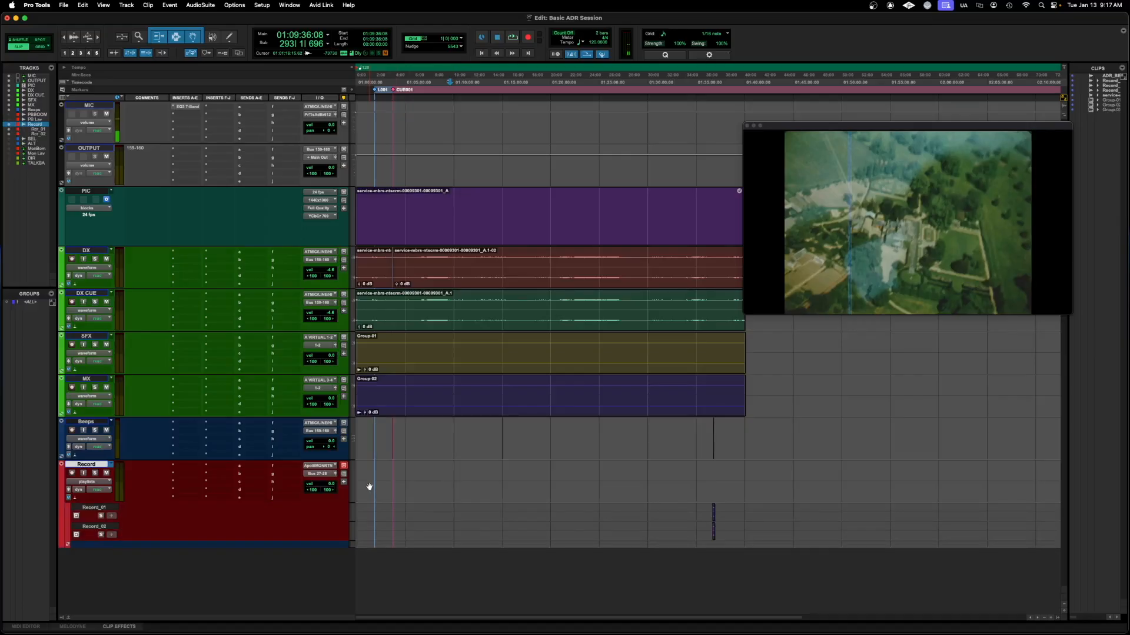
left_click_drag(382, 471, 531, 500)
left_click(412, 506)
left_click_drag(386, 471, 450, 473)
Delete the old recorded clips near 01:36:40:03 from the Record_01 and Record_02 playlist lanes.
left_click(706, 510)
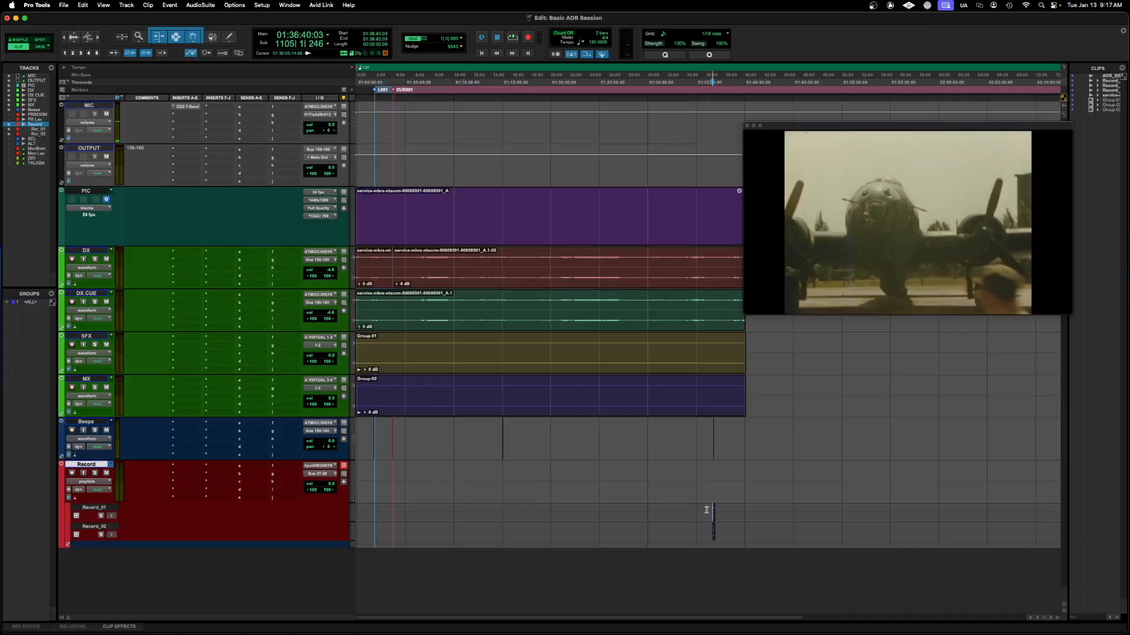
key("super+bracketright")
key("super+bracketright")
key("super+bracketright")
key("super+bracketright")
key("super+bracketright")
key("super+bracketright")
left_click(748, 540)
key("Delete")
left_click(750, 519)
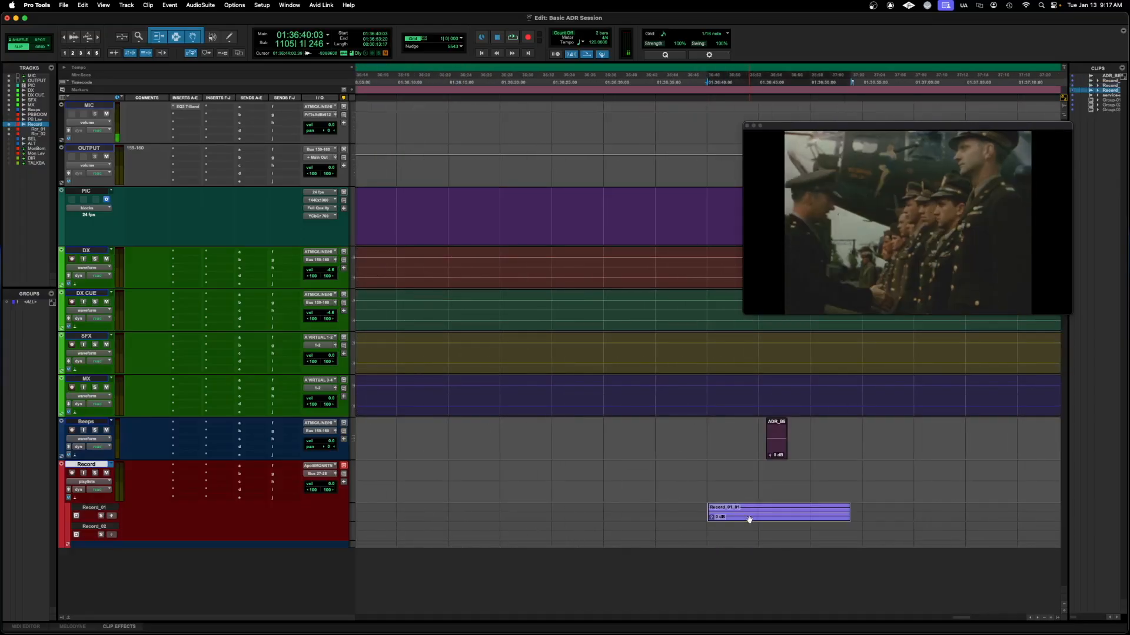
key("Delete")
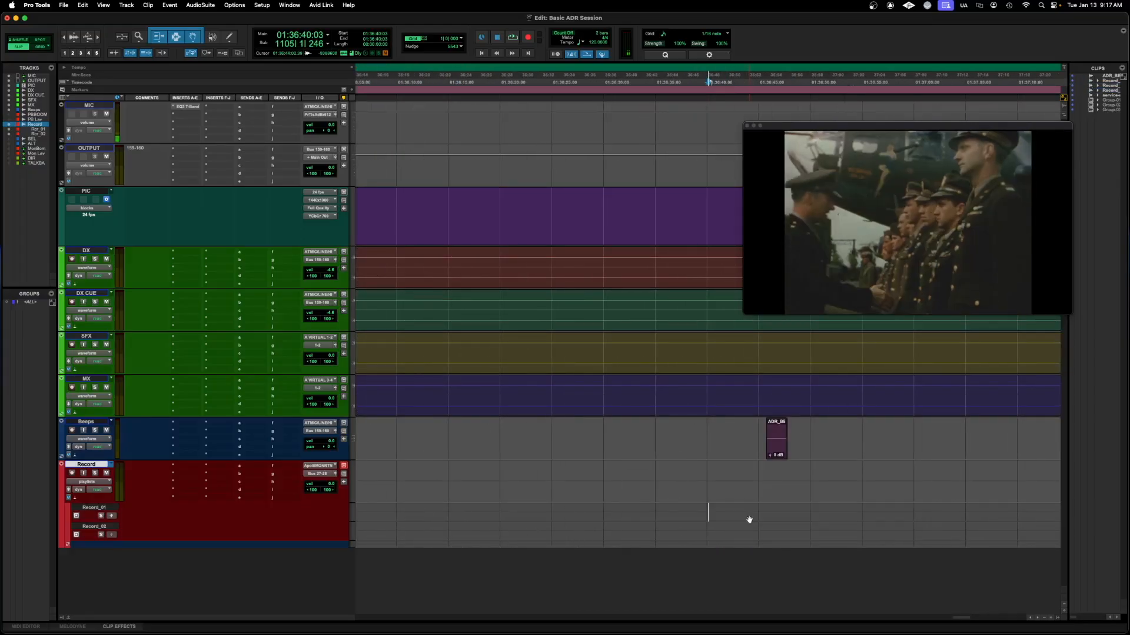
Turn on input monitoring and mute for the Record track.
left_click(746, 471)
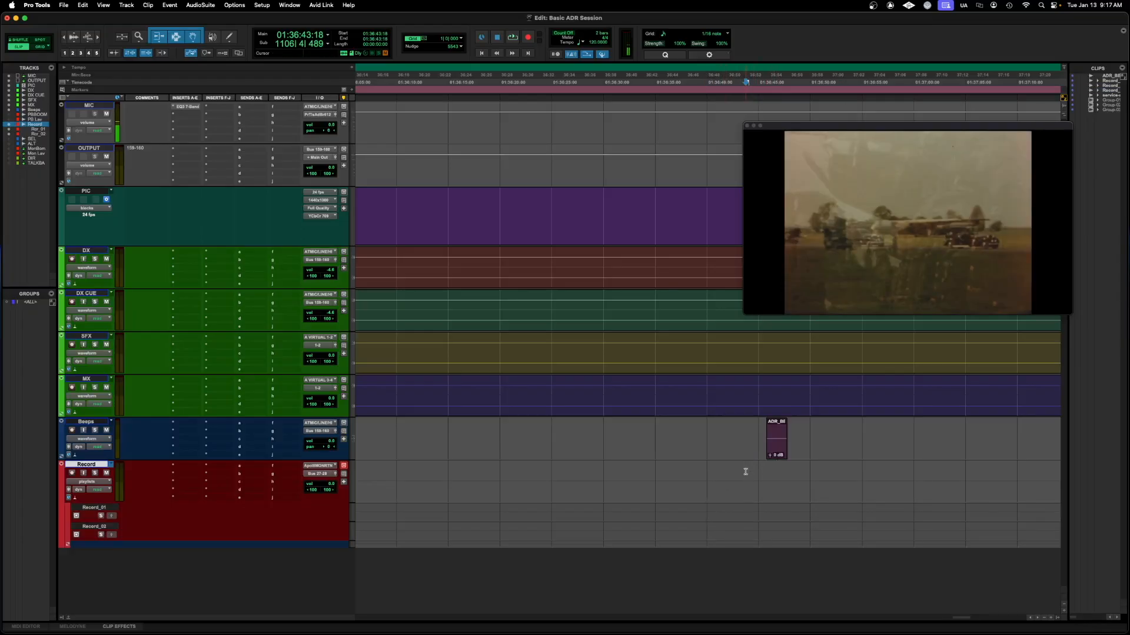
left_click(83, 473)
left_click(107, 474)
Record about 6 seconds on the Record track from 01:36:44:15 and move the take to the Record_01 playlist lane.
key("space")
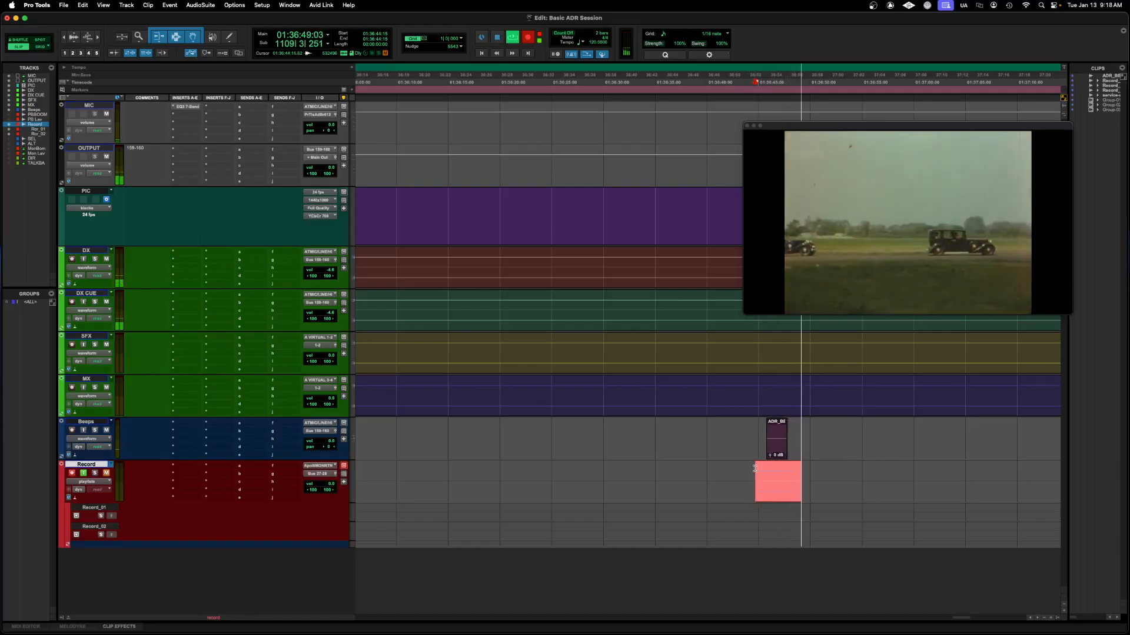
key("space")
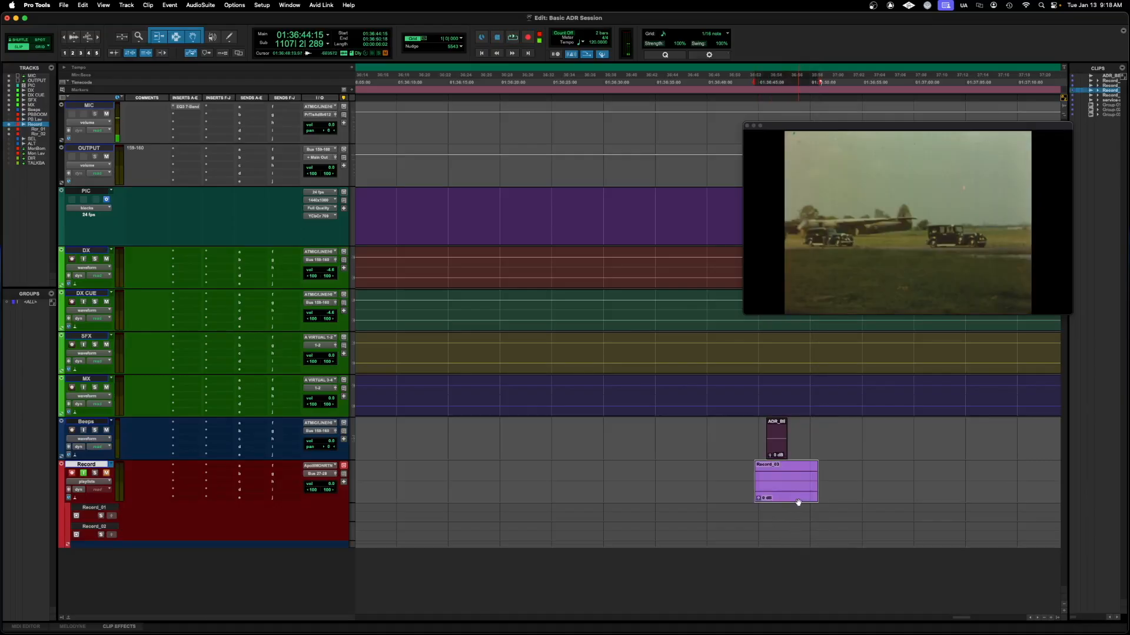
left_click_drag(798, 502, 799, 512)
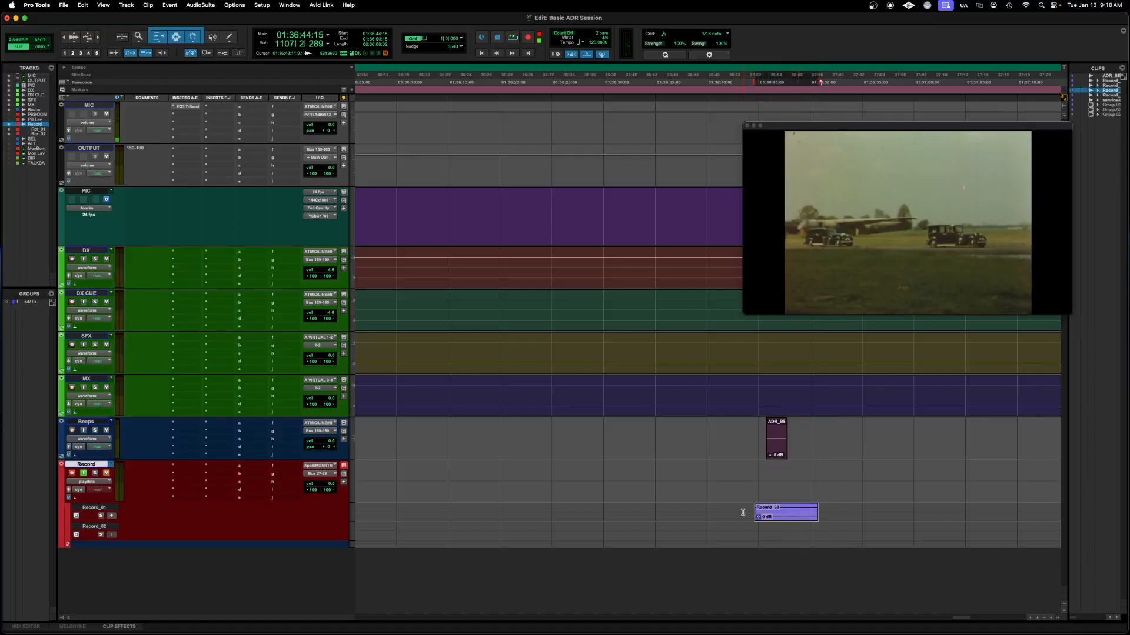
Record a second take of about 6 seconds on the Record track from 01:36:44:15 and move it to the Record_02 playlist lane.
key("super+space")
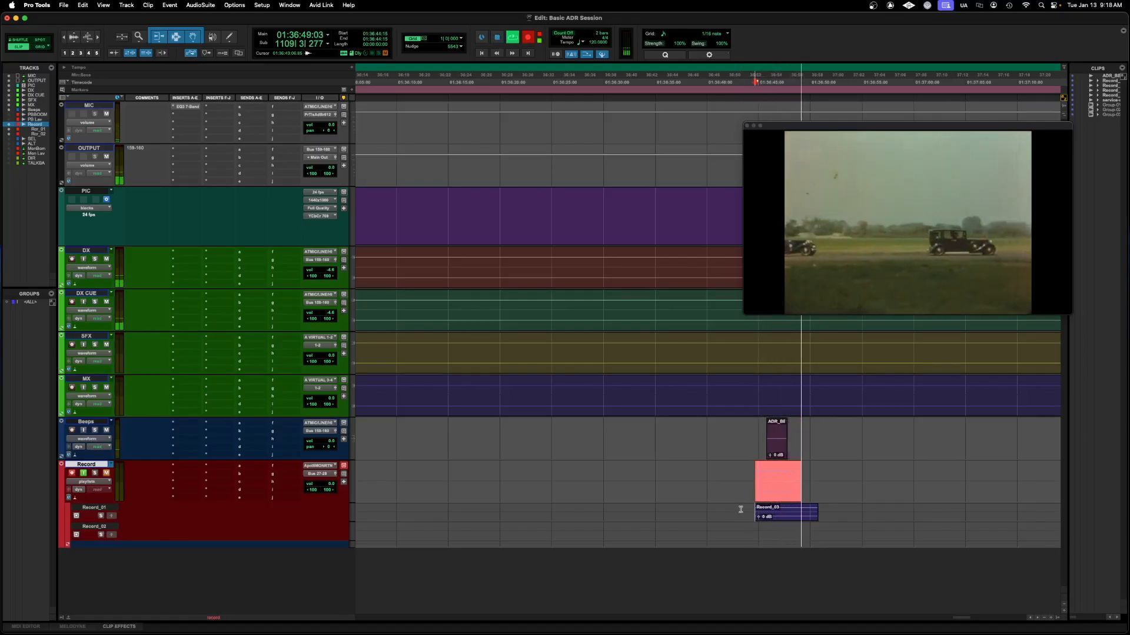
key("space")
left_click_drag(788, 498, 787, 532)
Examine the Record track over the whole timeline, highlighting the empty main playlist and the takes in the lanes beneath it.
key("r")
key("r")
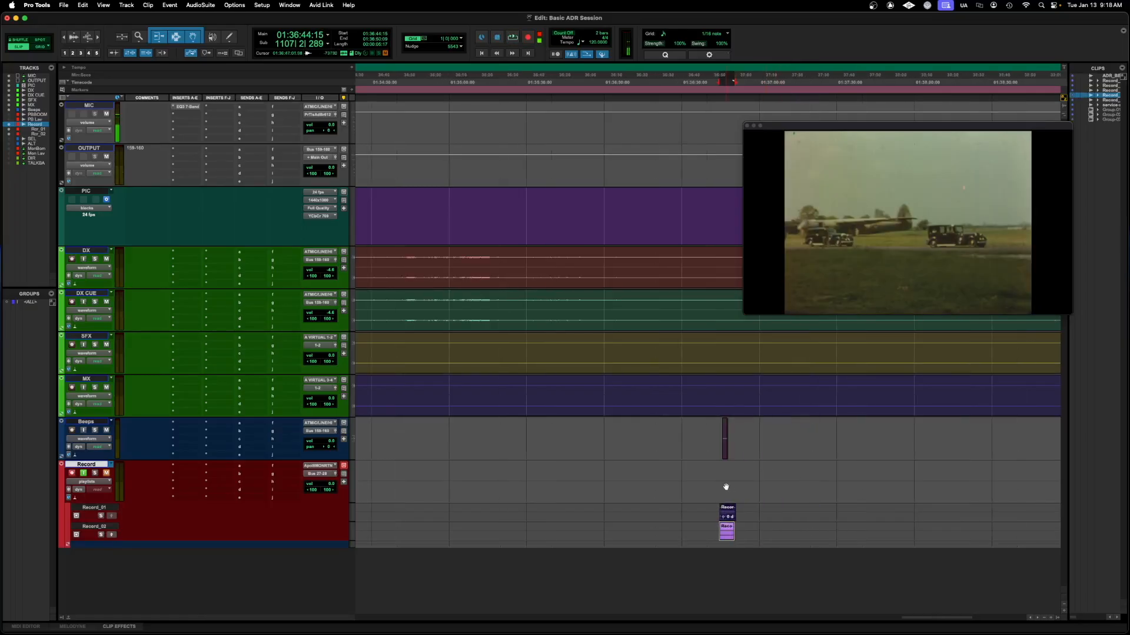
key("r")
key("r")
key("r")
key("r")
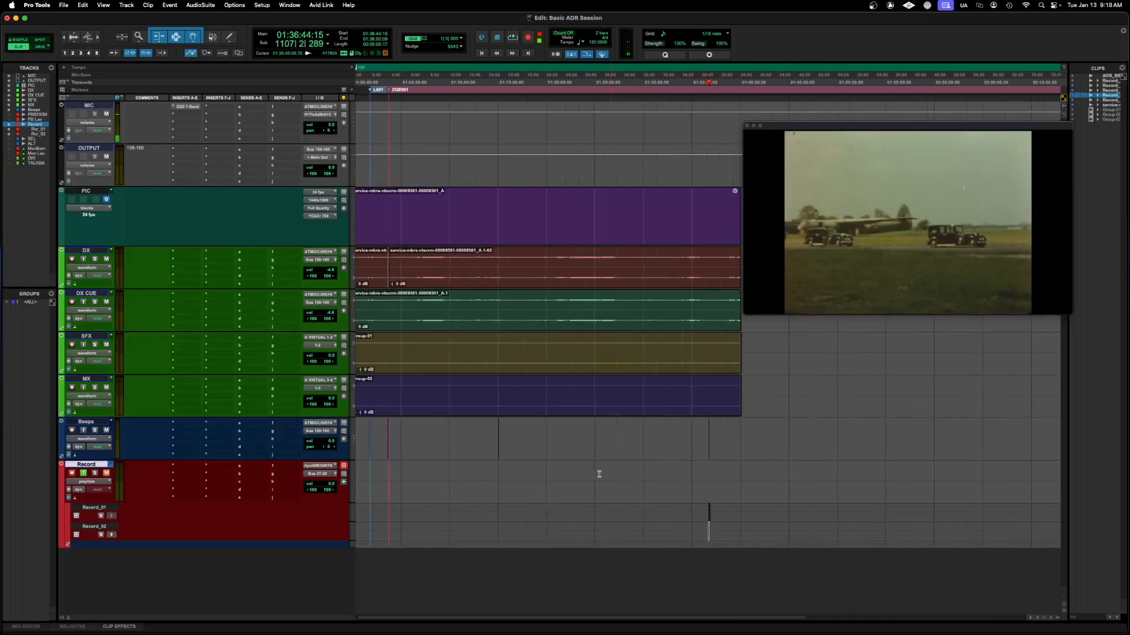
left_click(476, 468)
left_click_drag(478, 468, 672, 476)
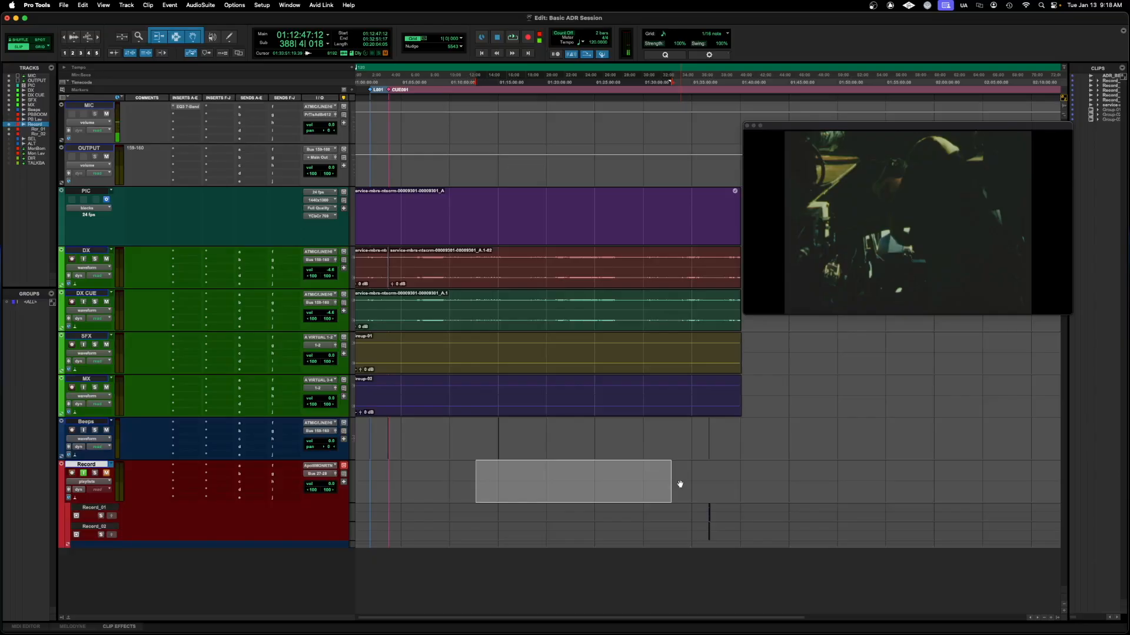
left_click(703, 519)
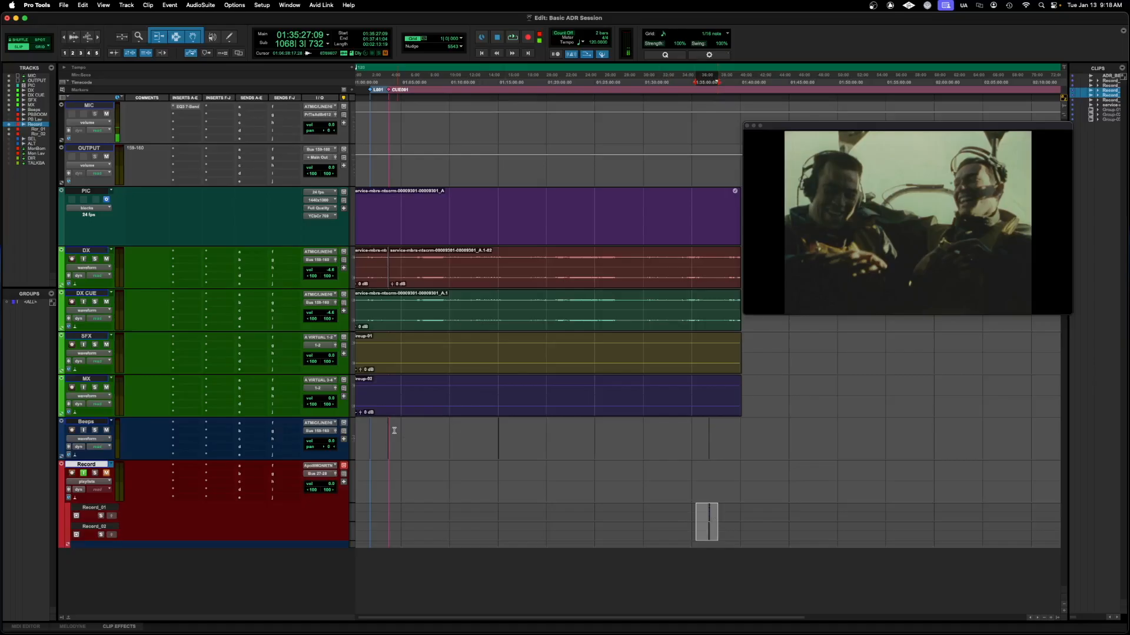
Show the PB BOOM and PB Lav tracks and place the cursor on PB BOOM at 01:36:46:13.
left_click(38, 115)
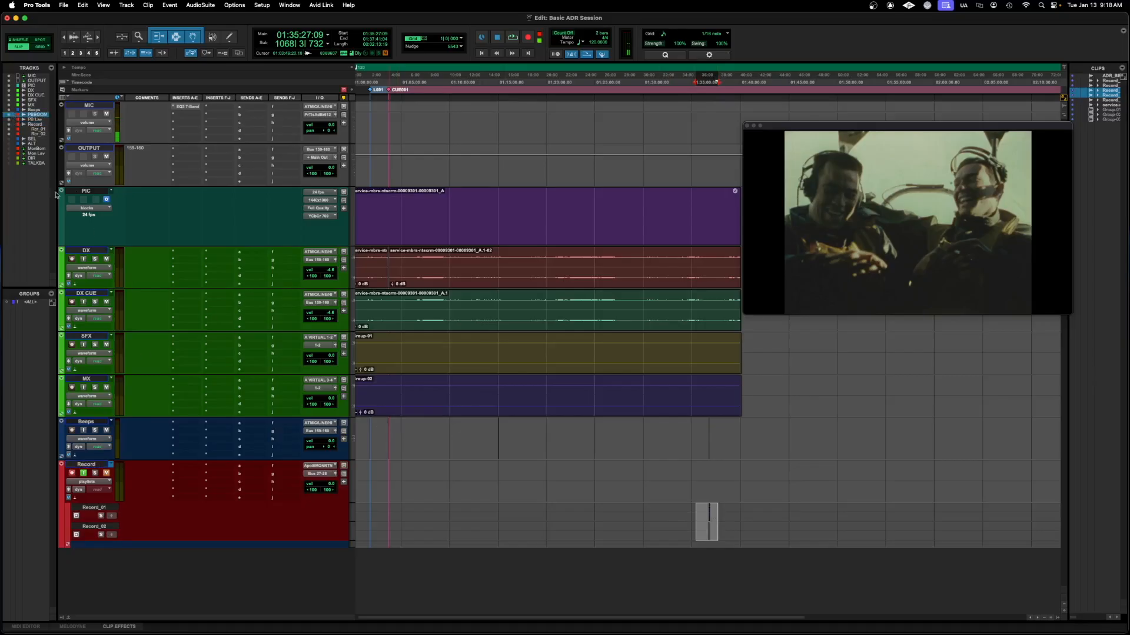
scroll(426, 471, "down", 3)
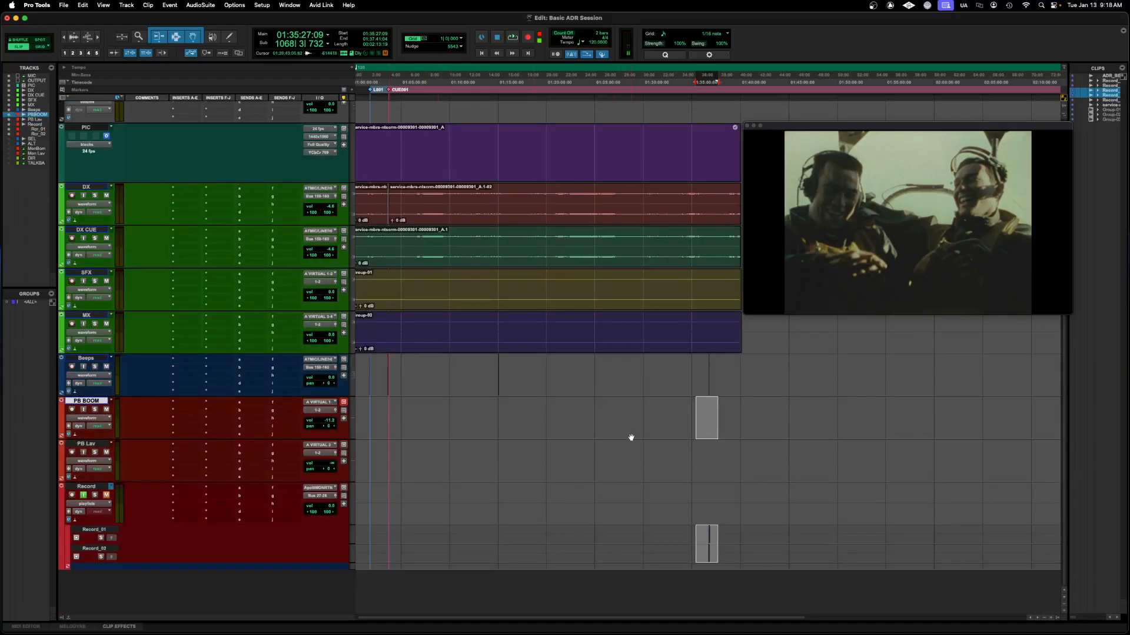
left_click(708, 407)
left_click(709, 407)
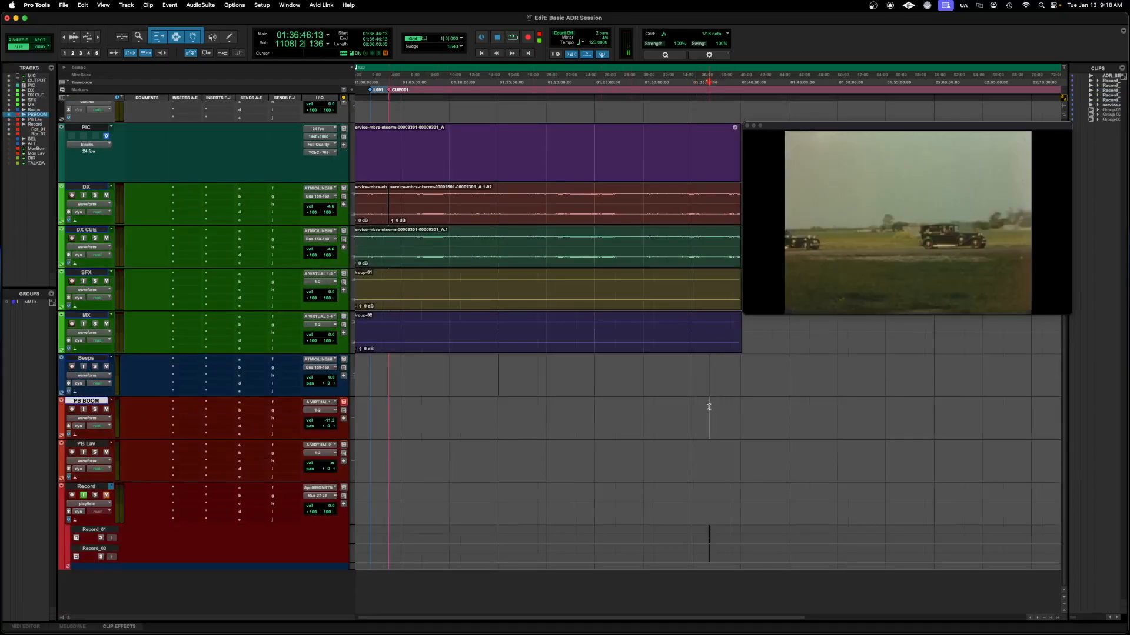
Copy the take in the Record_02 playlist lane onto the PB BOOM and PB Lav tracks at the same timecode.
key("t")
key("t")
key("t")
key("t")
key("t")
key("t")
key("t")
left_click(743, 562)
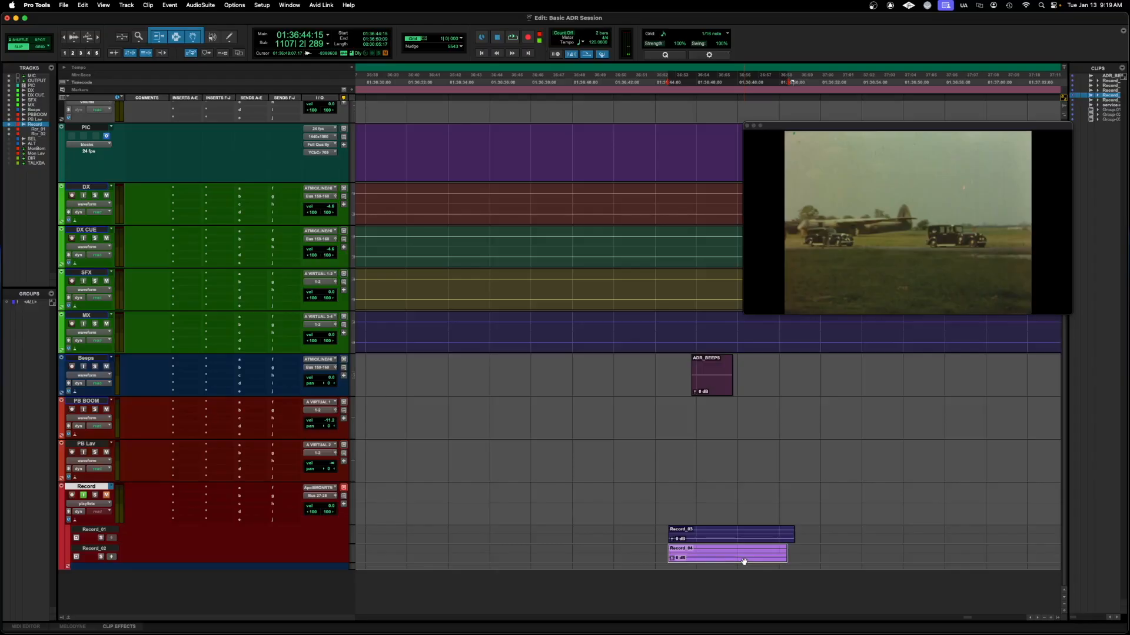
left_click_drag(744, 562, 731, 409)
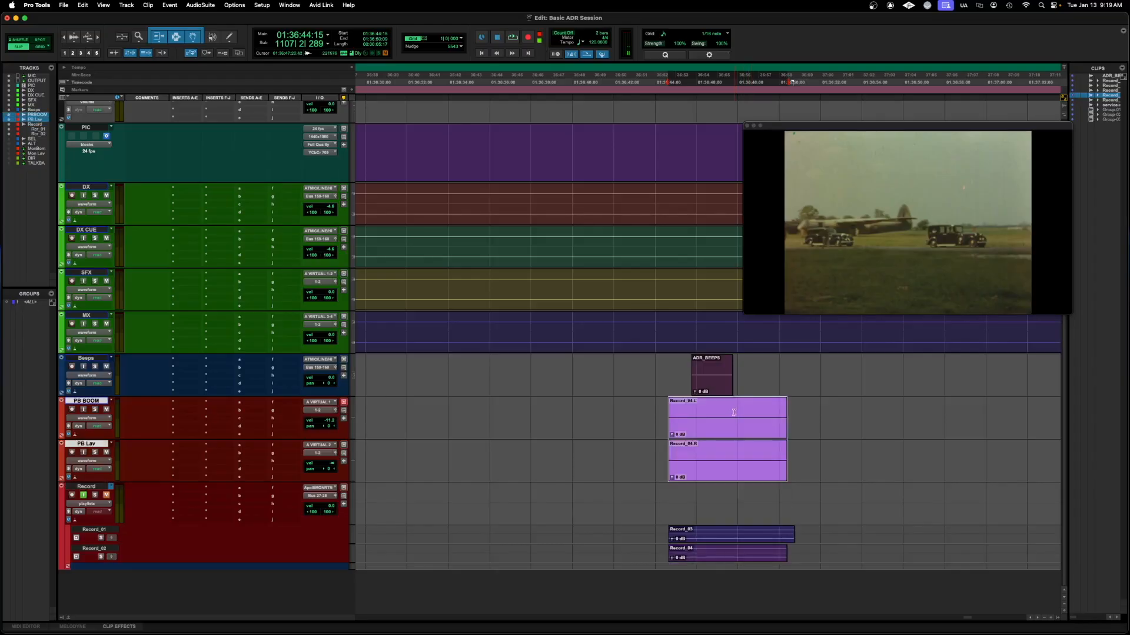
Trim the start of the PB BOOM and PB Lav clips to 01:36:47:15.
left_click(731, 409)
key("a")
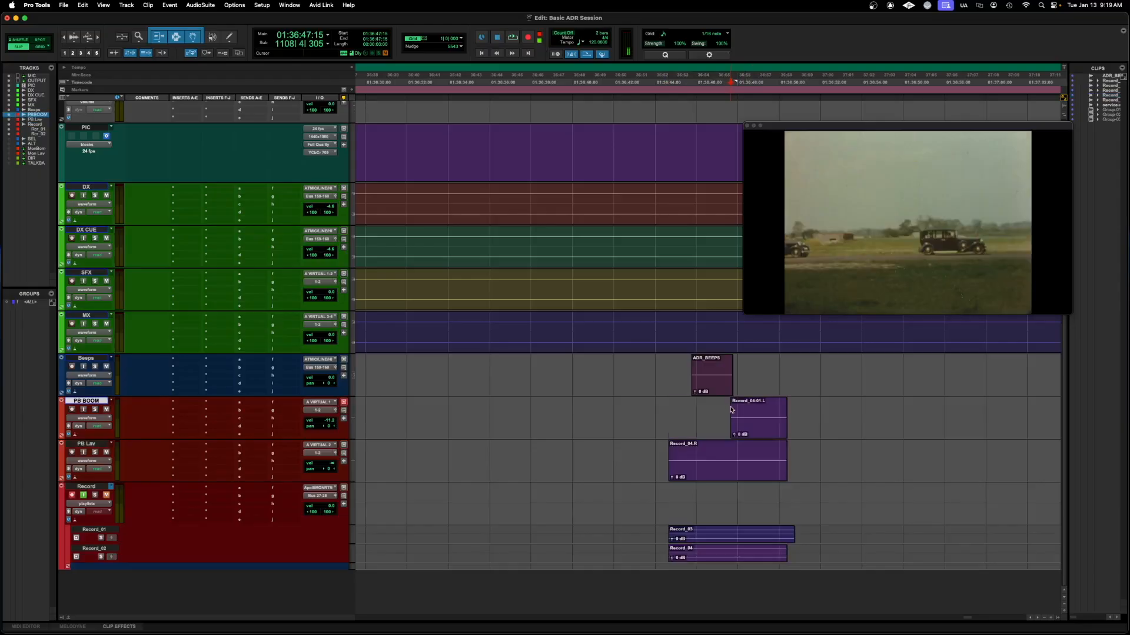
key("semicolon")
key("a")
Mute the ADR_BEEPS clip before the take and highlight the PB BOOM and PB Lav clips in turn.
left_click(723, 386)
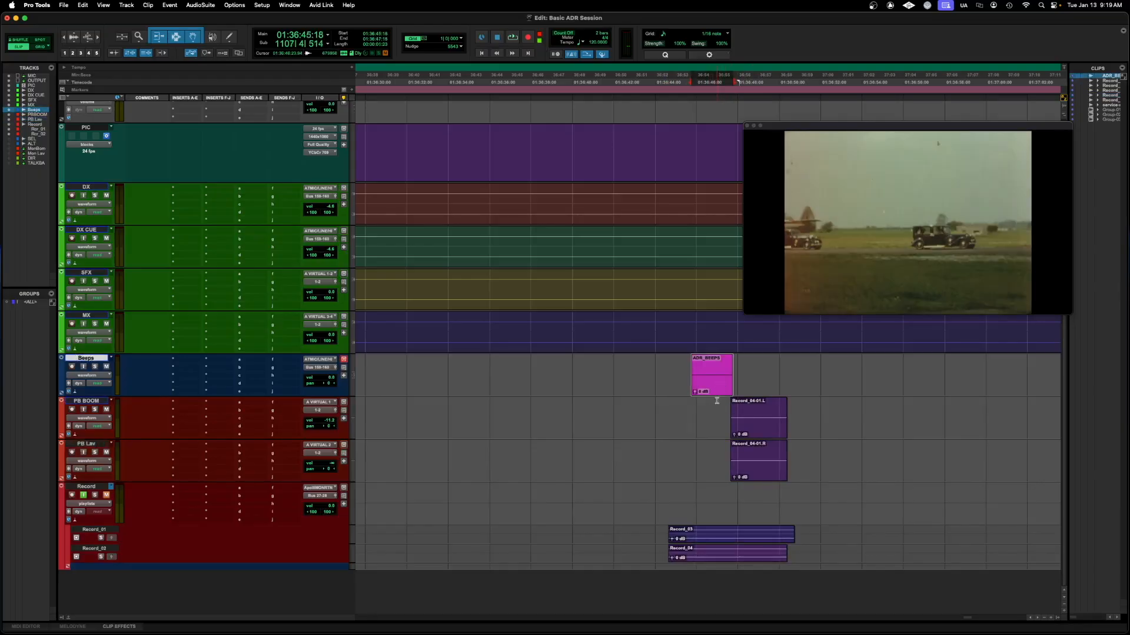
left_click_drag(710, 404, 866, 418)
left_click_drag(719, 457, 854, 449)
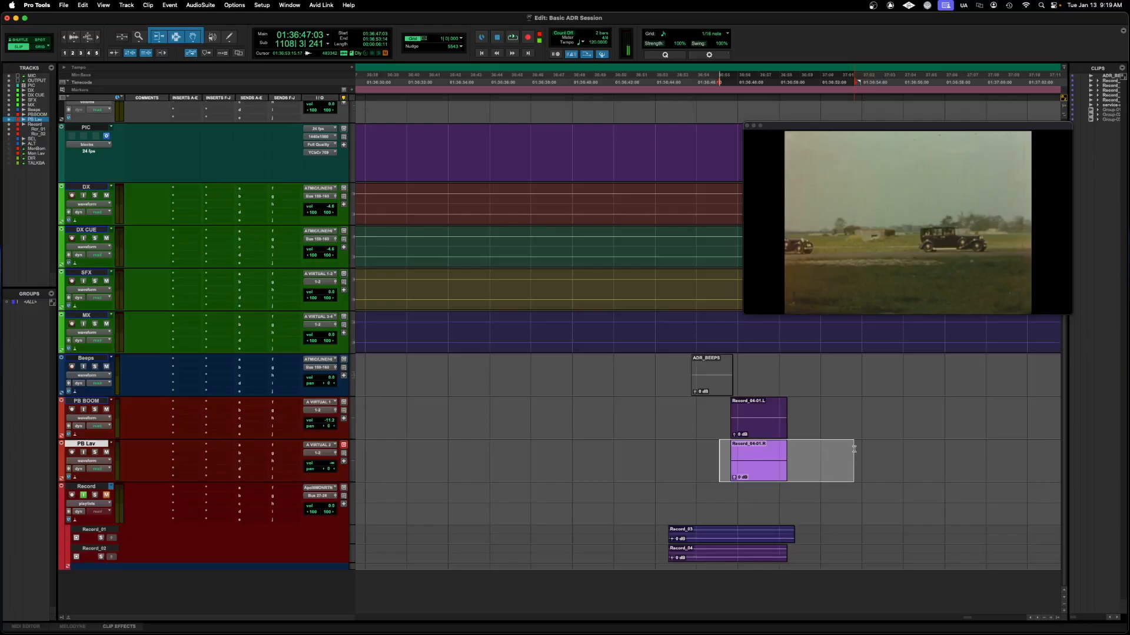
Select the range around the PB BOOM clip and set the PB BOOM track's volume to about -8 dB.
left_click_drag(714, 406, 855, 421)
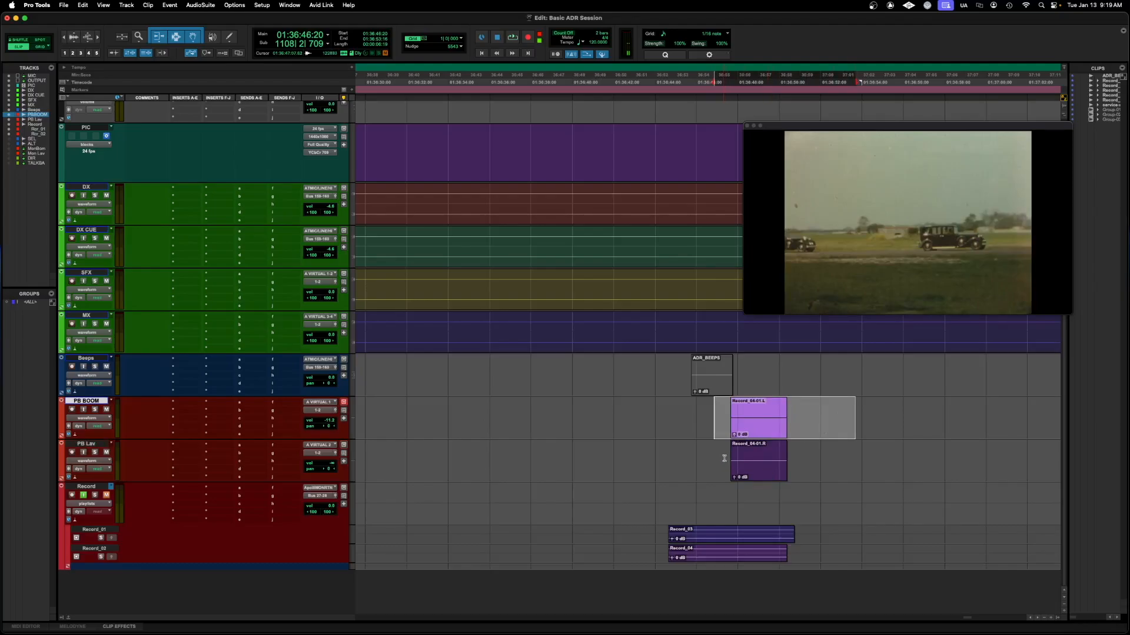
left_click_drag(329, 420, 332, 506)
left_click_drag(331, 423, 332, 407)
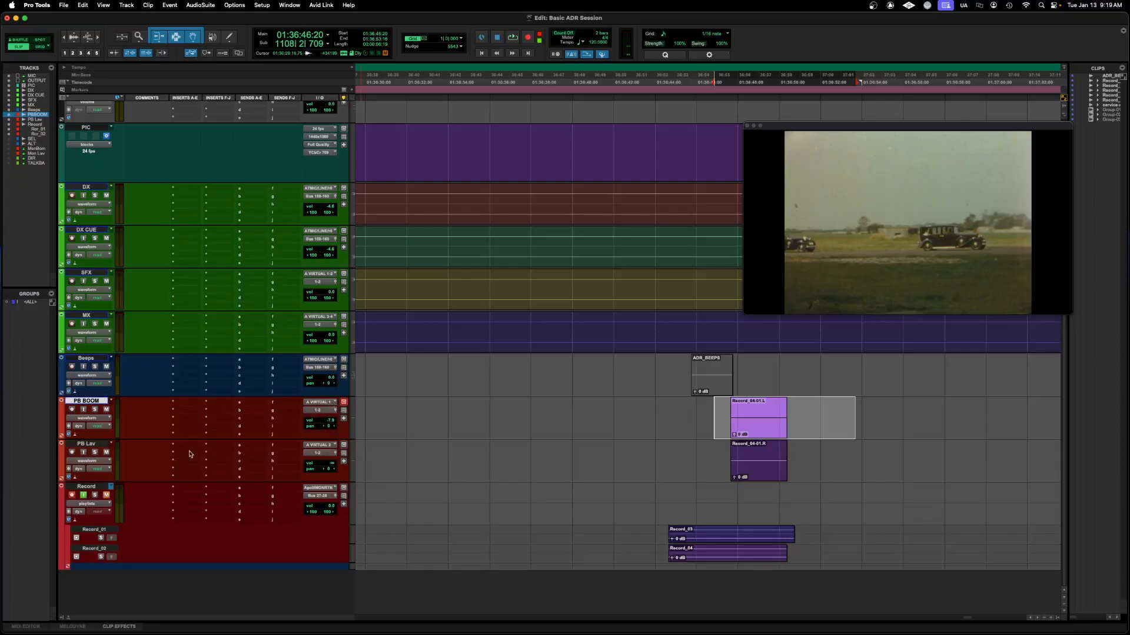
Recolor the PB BOOM and PB Lav tracks green and select the range around their clips.
left_click(93, 444, "shift")
double_click(62, 457)
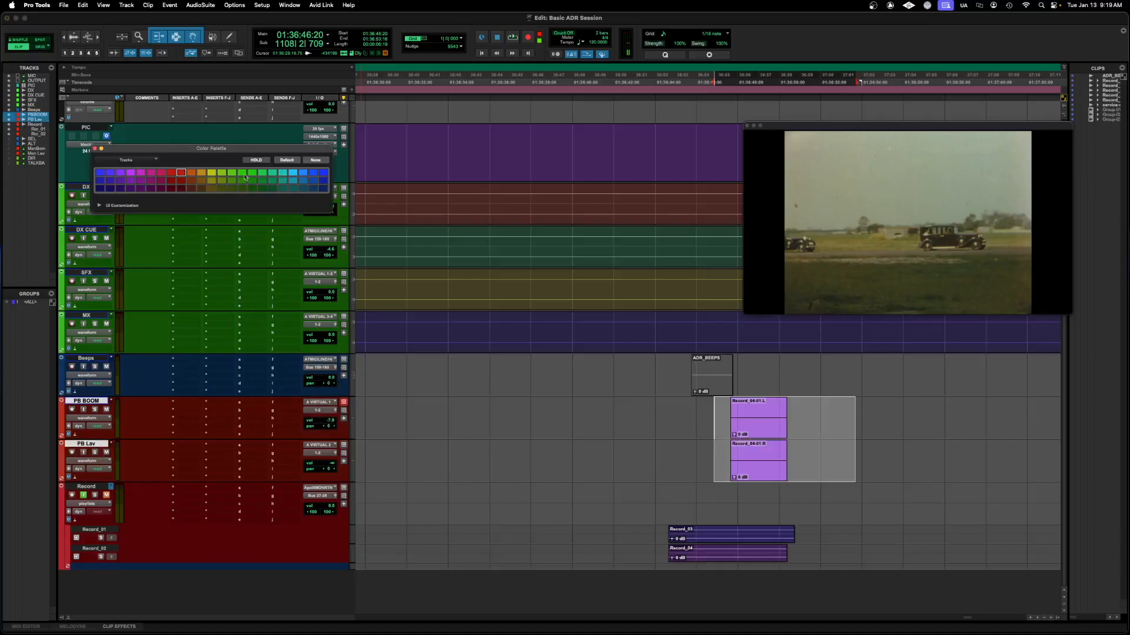
left_click(245, 177)
left_click(95, 149)
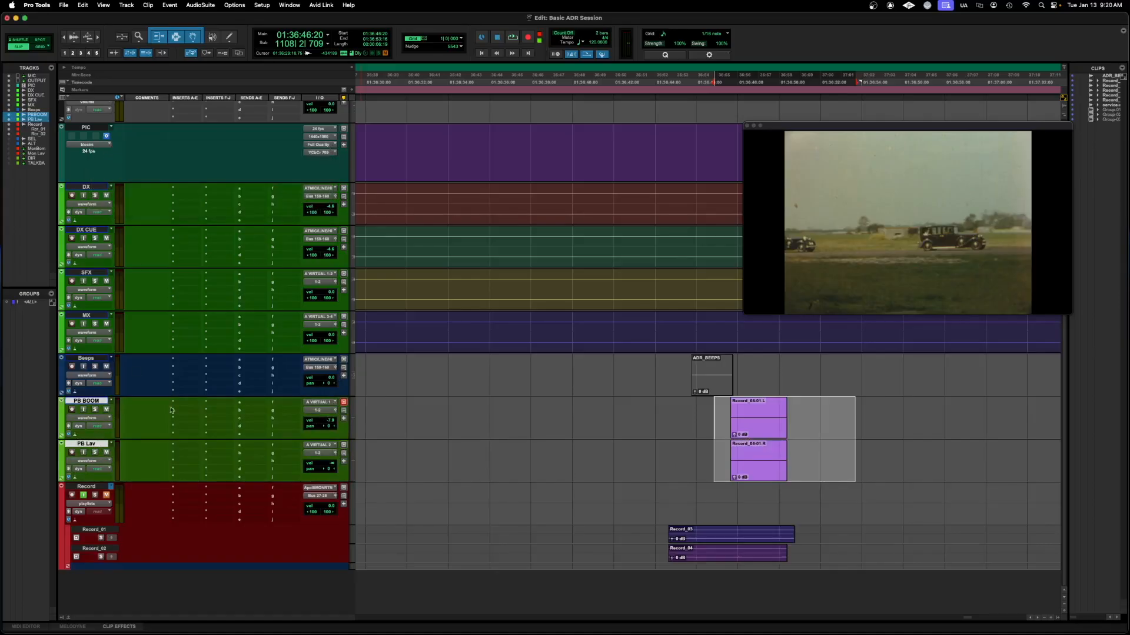
left_click_drag(700, 412, 808, 444)
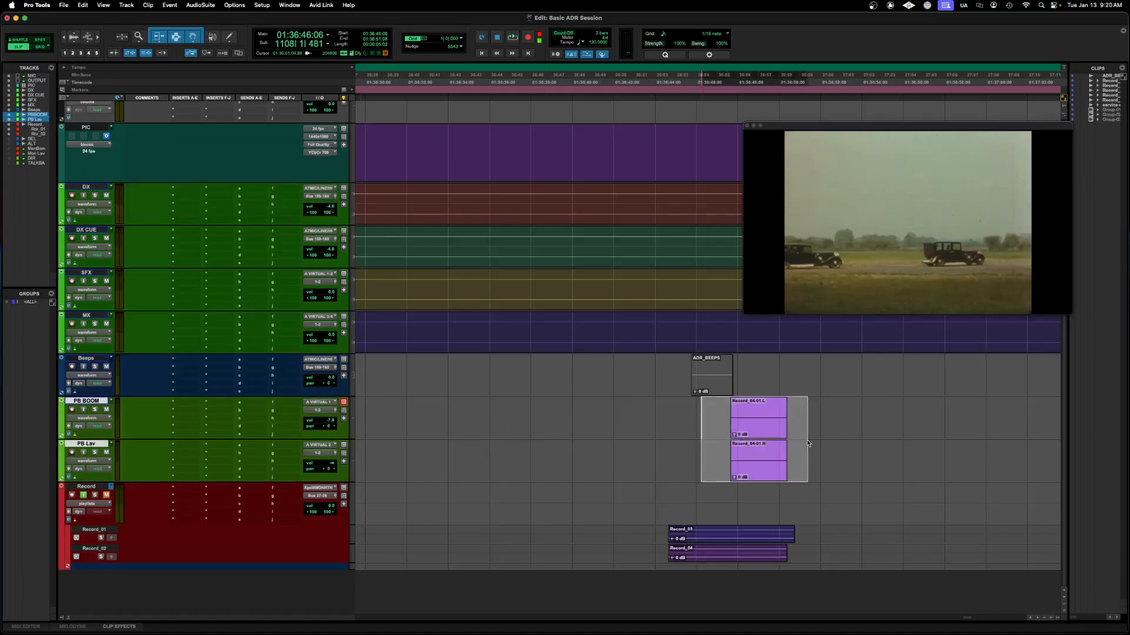
Show the hidden SEL and ALT tracks below the Record track.
left_click(12, 140)
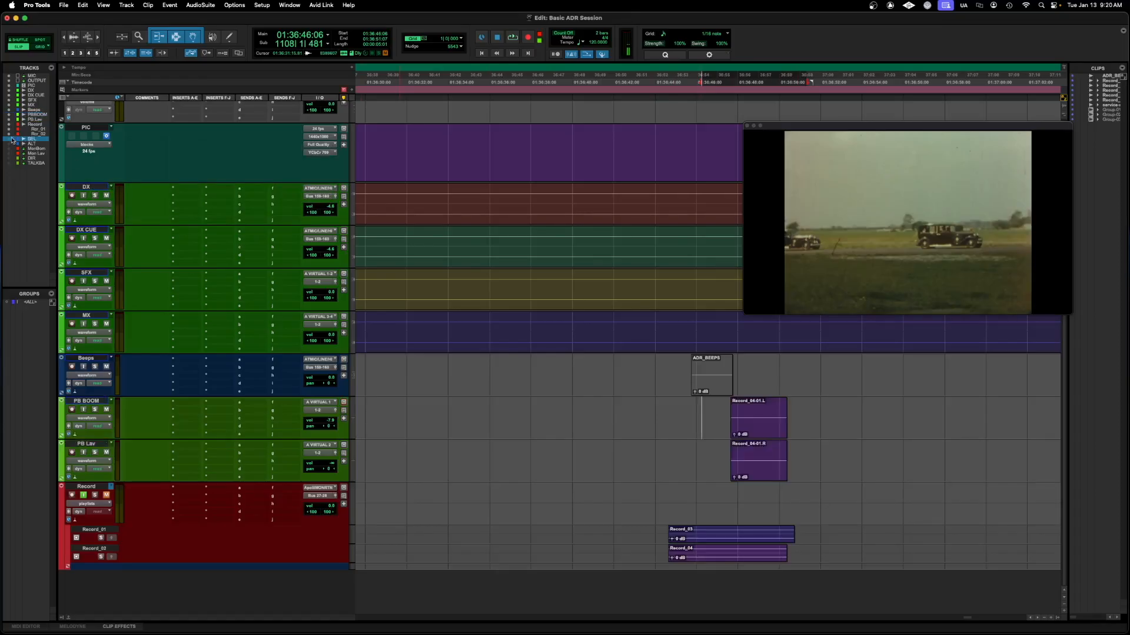
left_click(9, 139)
left_click(10, 145)
scroll(756, 436, "down", 3)
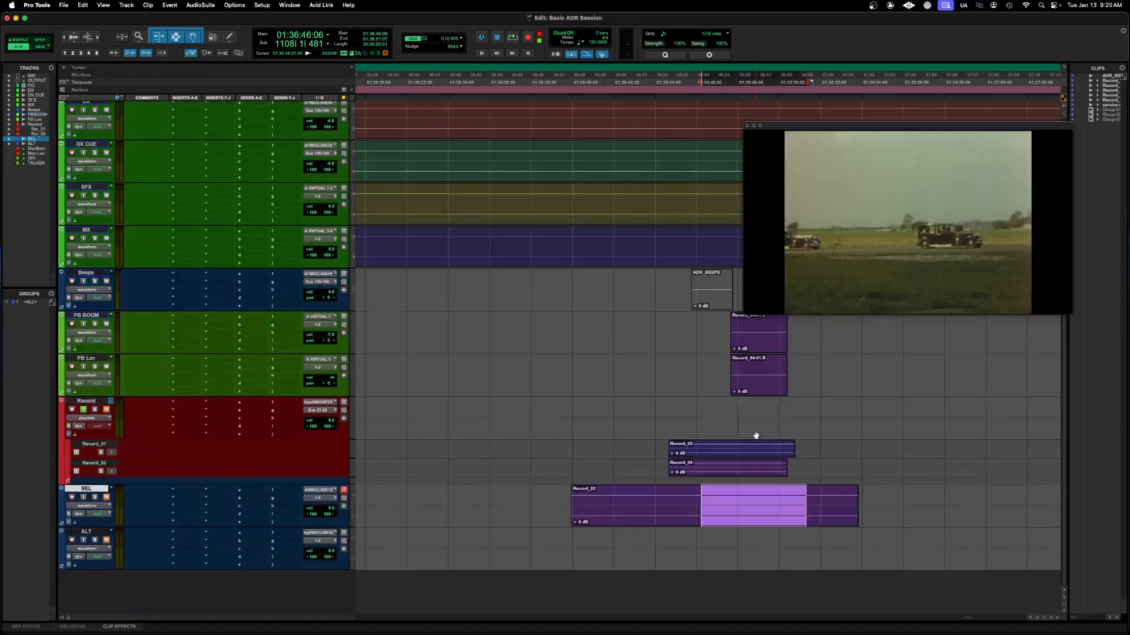
Delete the old clip on the SEL track and move the trimmed PB BOOM and PB Lav clips onto SEL.
left_click(708, 516)
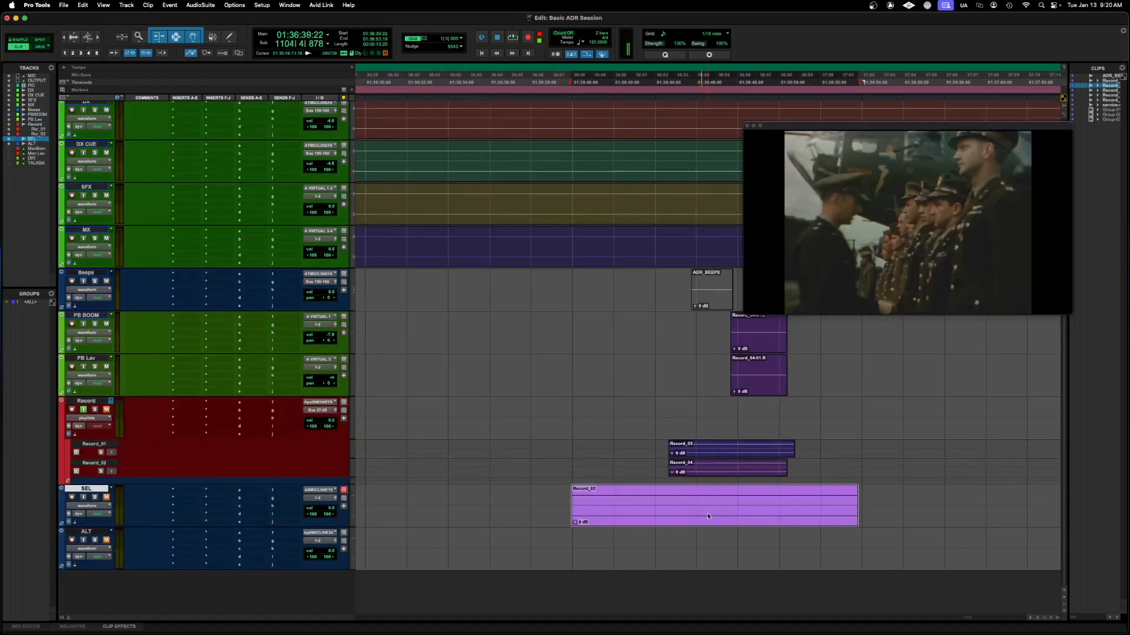
key("Delete")
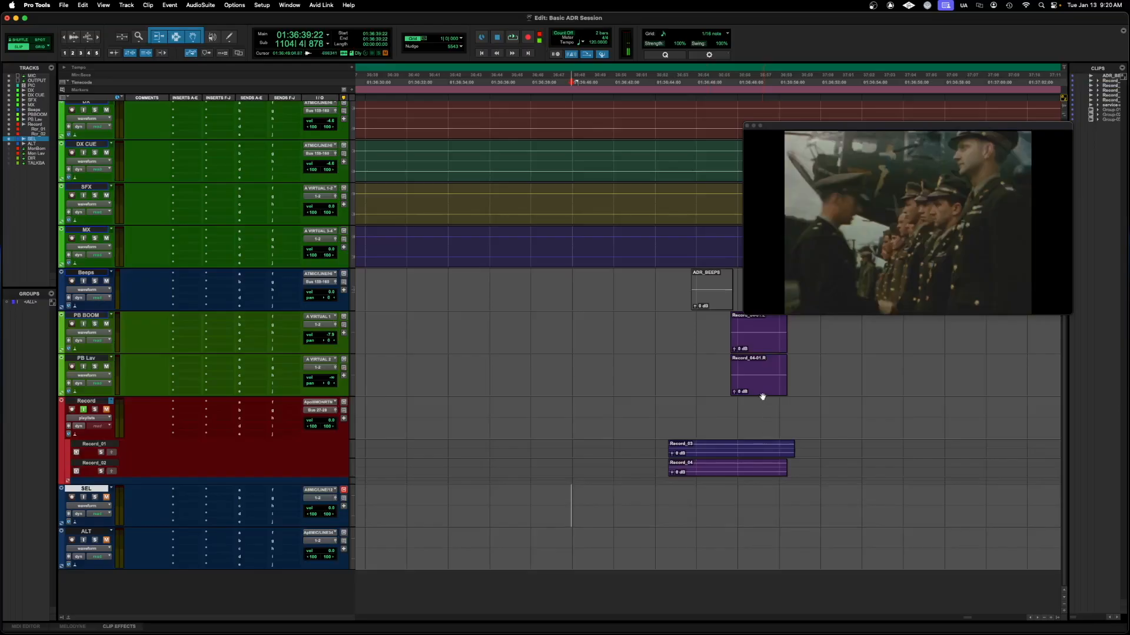
left_click(762, 394)
left_click(760, 351, "shift")
left_click_drag(759, 351, 759, 522)
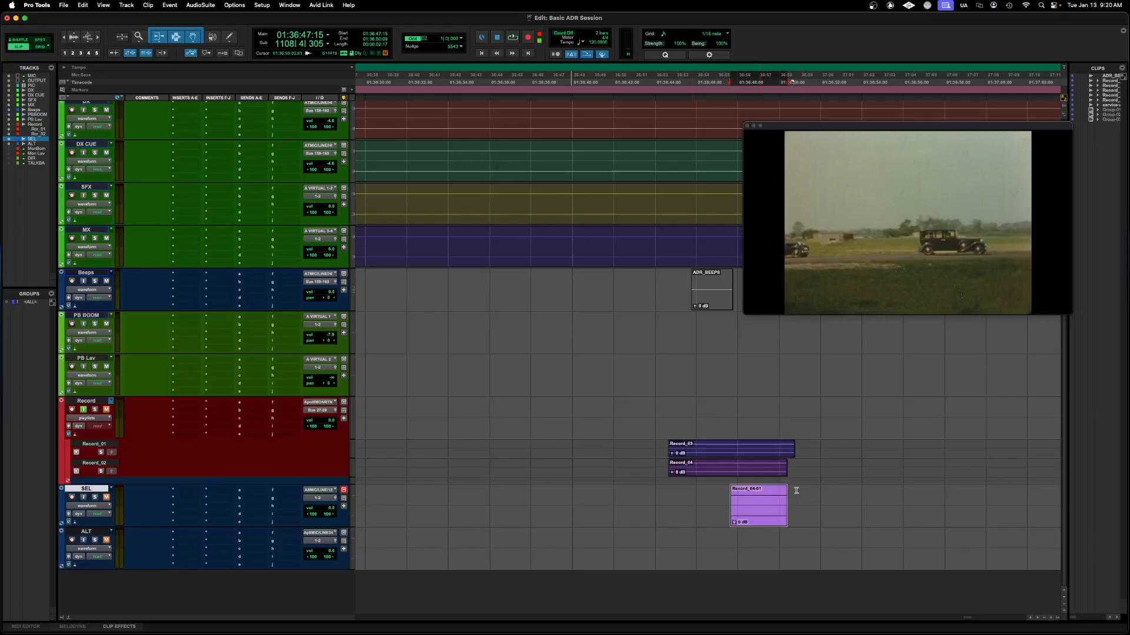
Copy the take in the Record_01 playlist lane to the ALT track and trim its start to 01:36:47:14.
left_click(751, 454)
left_click_drag(750, 454, 734, 558)
left_click(730, 540)
key("a")
left_click(764, 559)
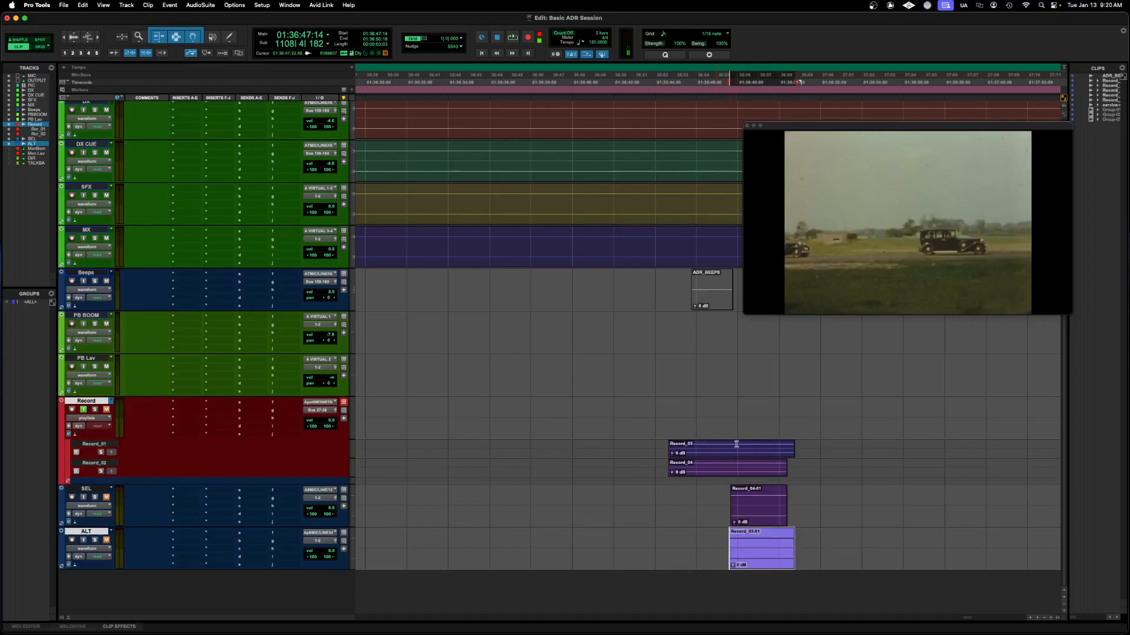
Try moving the full takes from the Record_01 and Record_02 lanes to ALT and SEL, and undo both moves.
left_click_drag(741, 455, 757, 570)
left_click(738, 475)
left_click_drag(738, 474, 738, 503)
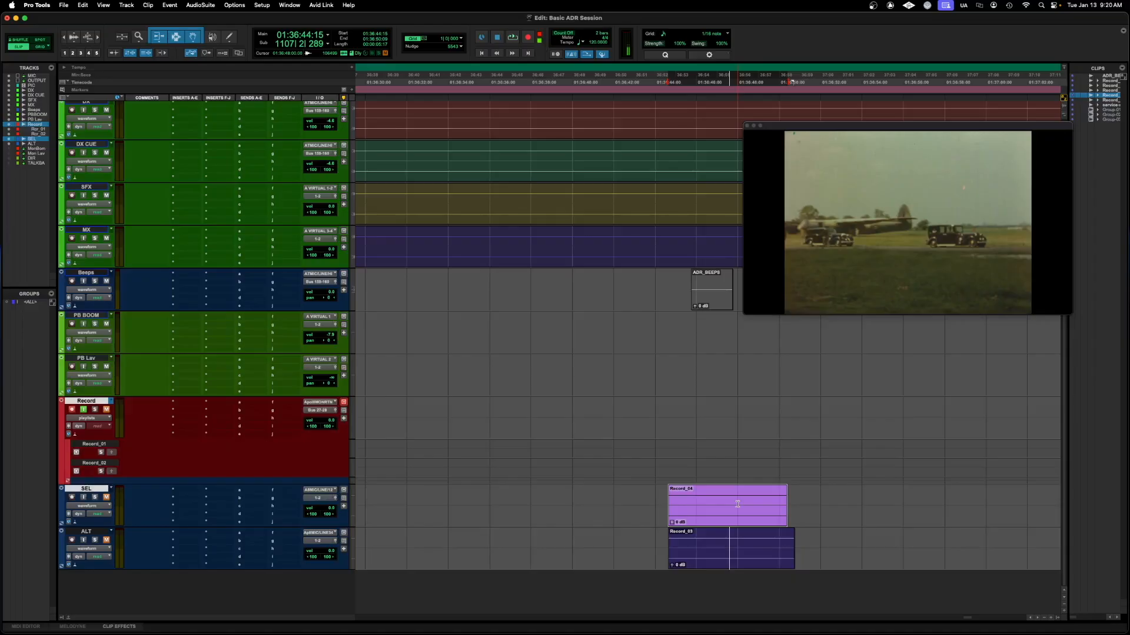
key("super+z")
key("super+z")
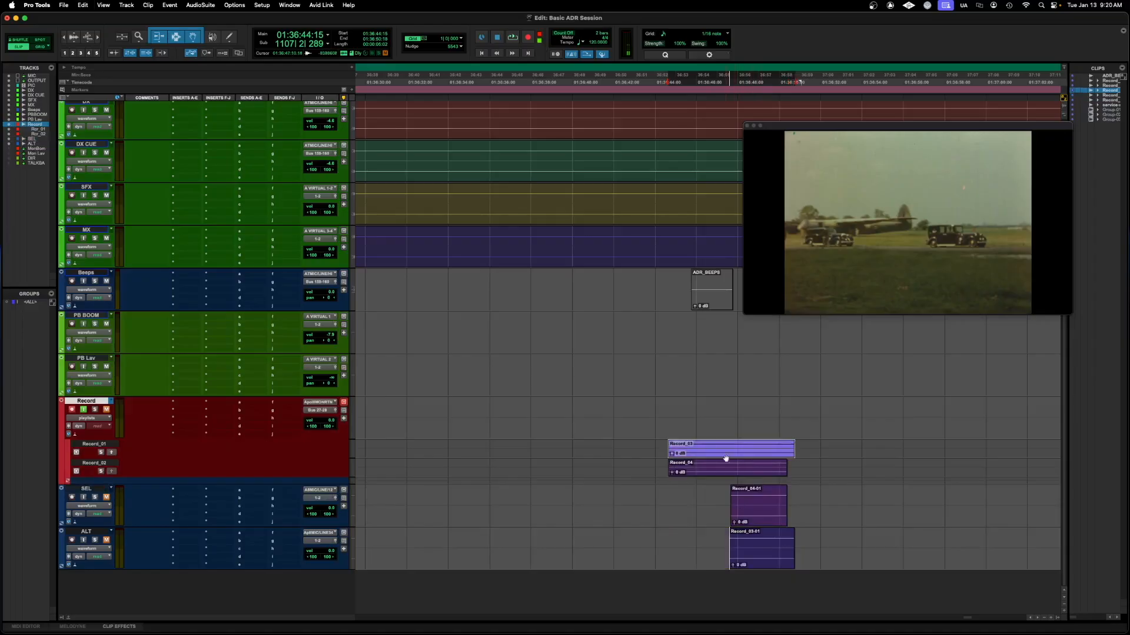
Split the clip on the SEL track and fade in its second part up to 01:36:48:16.
left_click(747, 501)
left_click_drag(748, 502, 757, 503)
left_click(744, 500)
key("b")
left_click(752, 503)
key("d")
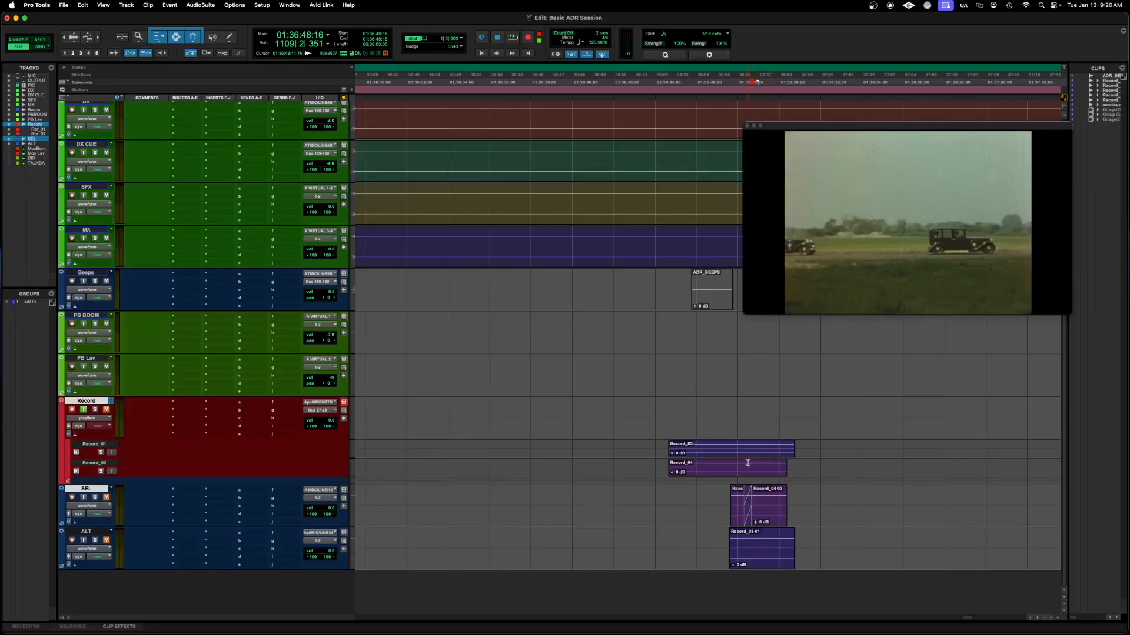
Replace the SEL clip with a fresh copy of the Record_02 lane's take and trim its start to 01:36:47:13.
left_click_drag(752, 463, 752, 506)
left_click(729, 503)
key("a")
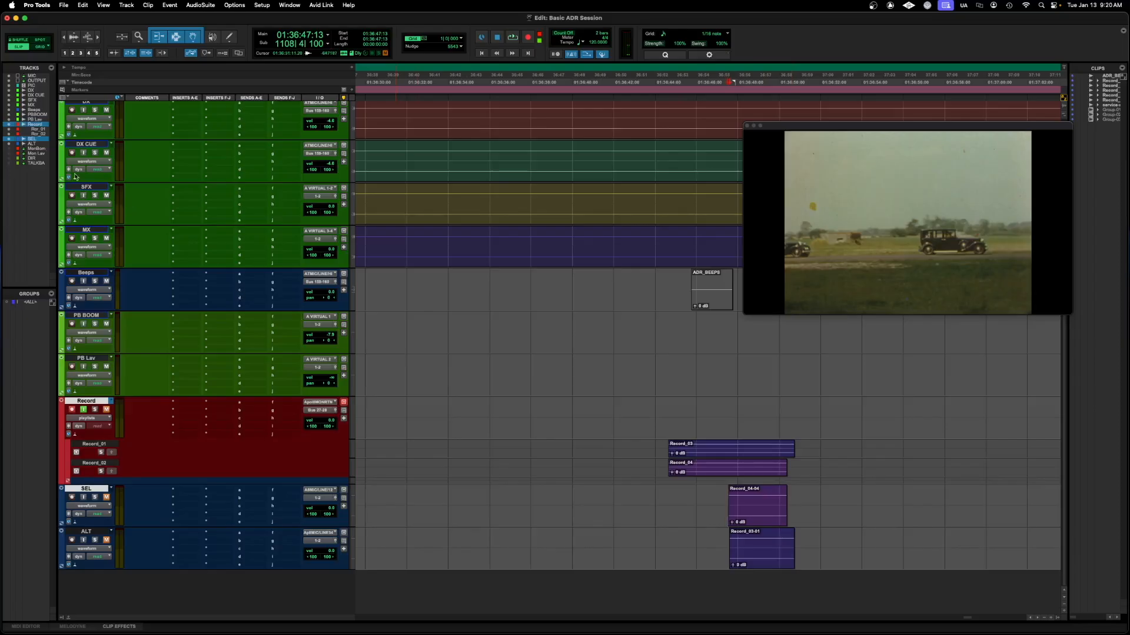
Show the hidden Mon Boom and Mon Lav tracks below the ALT track.
left_click(38, 149)
left_click(8, 149)
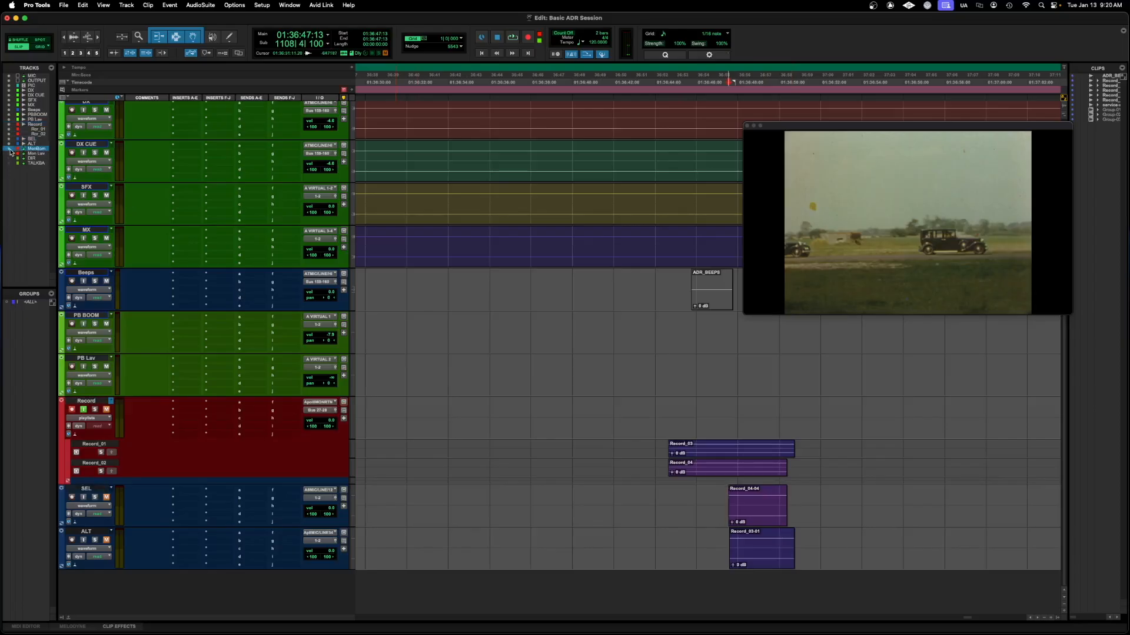
left_click(9, 153)
scroll(474, 365, "down", 3)
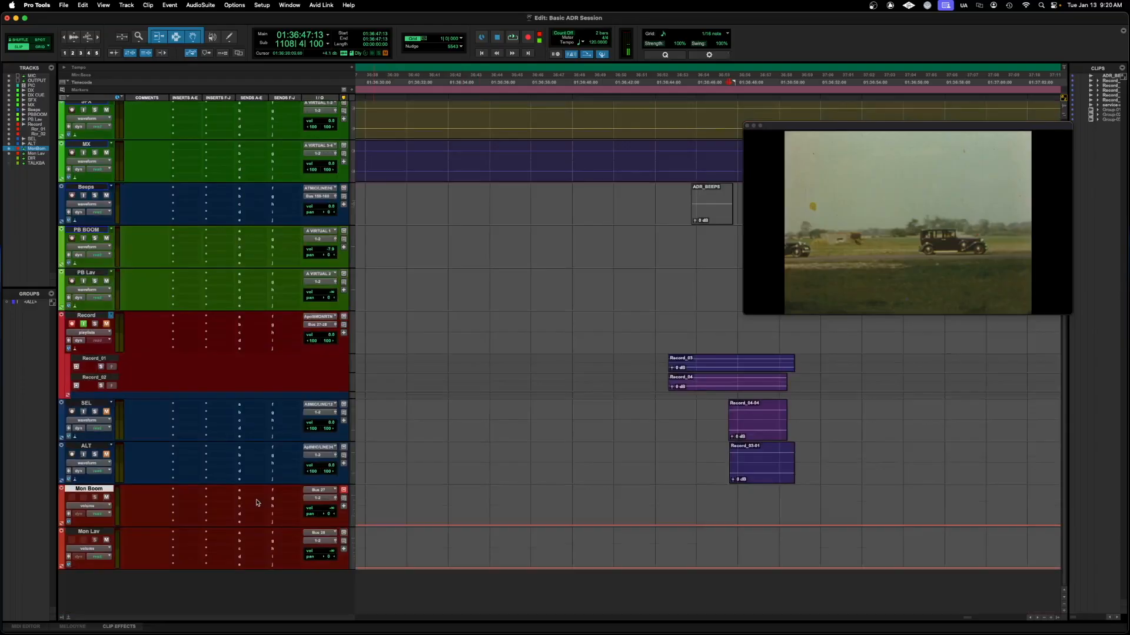
Select the Record, Mon Boom and Mon Lav tracks in turn to examine their bus routing.
left_click(91, 316)
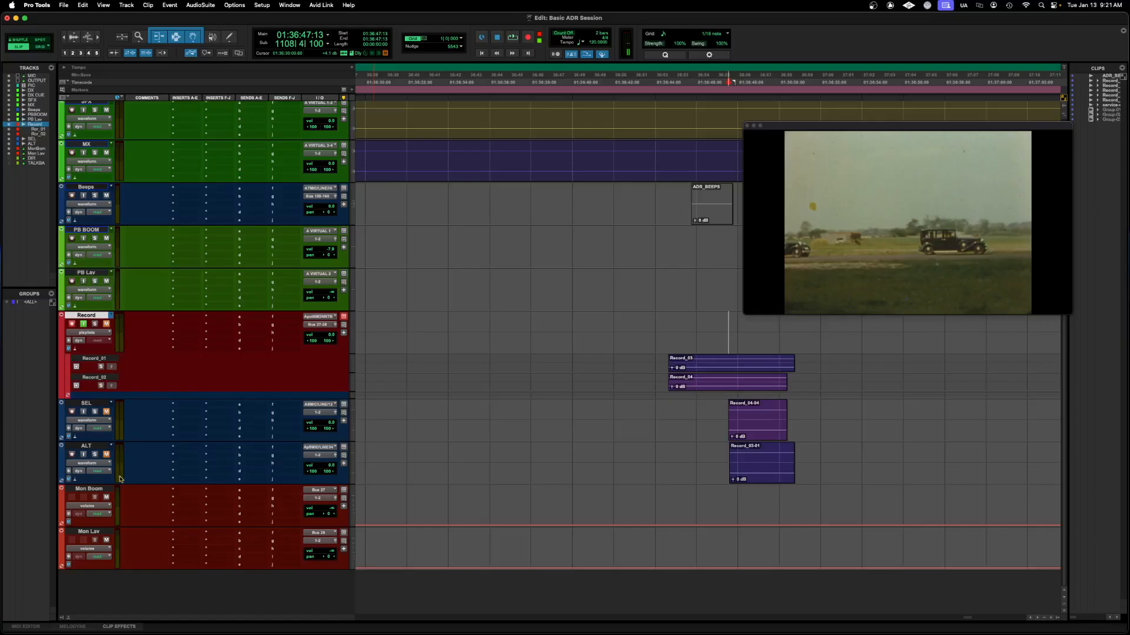
left_click(94, 489)
left_click(90, 531)
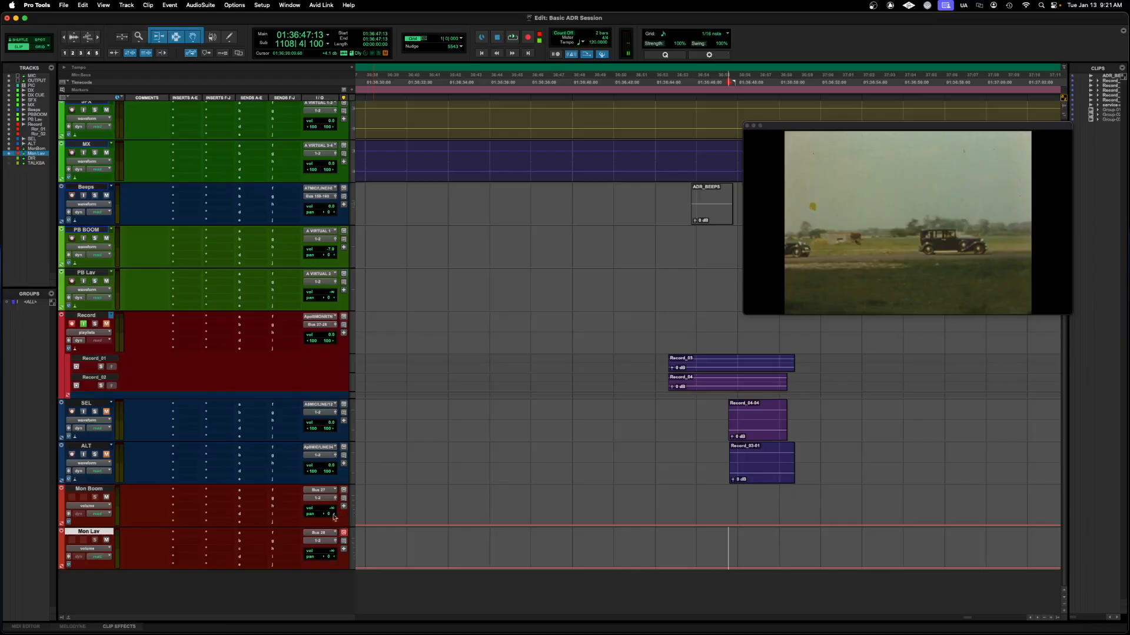
Try monitoring balances between Mon Boom and Mon Lav, ending with Mon Boom's volume at 0.0 and Mon Lav's fully down.
left_click(330, 508, "alt")
key("p")
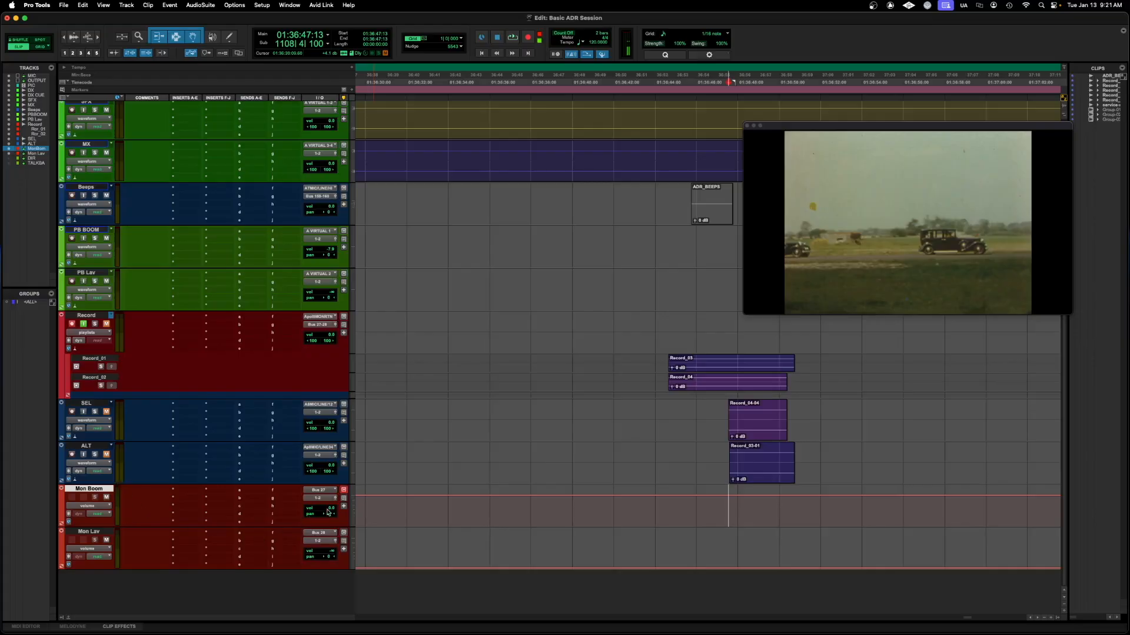
mouse_move(331, 510)
left_mouse_down()
mouse_move(331, 550)
mouse_move(334, 528)
left_mouse_up()
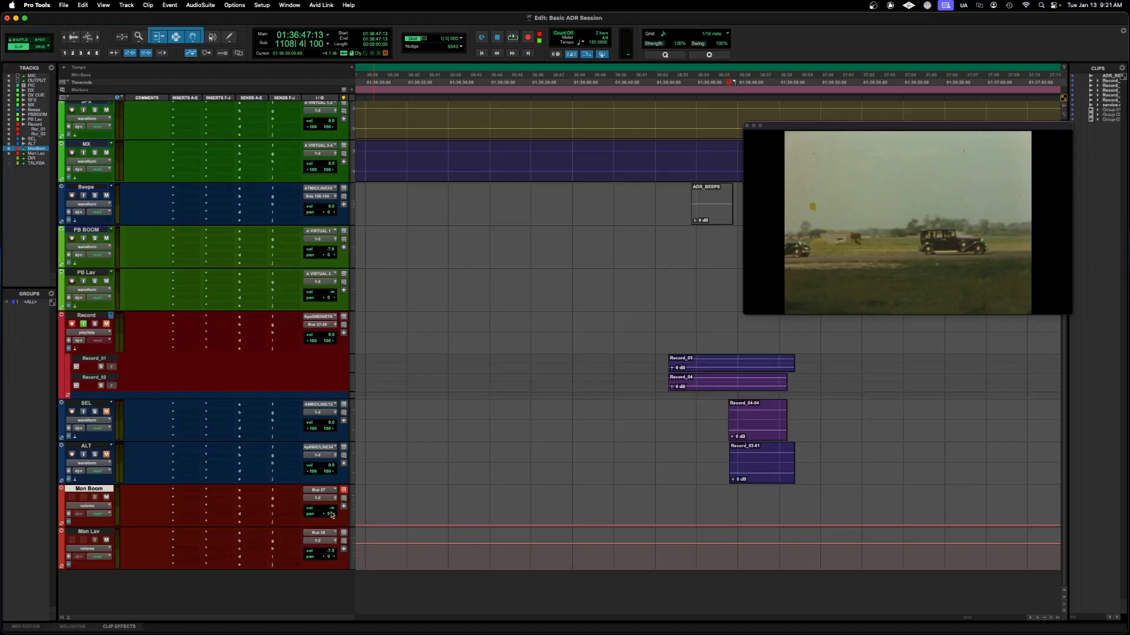
left_click_drag(330, 552, 330, 594)
left_click(331, 508, "alt")
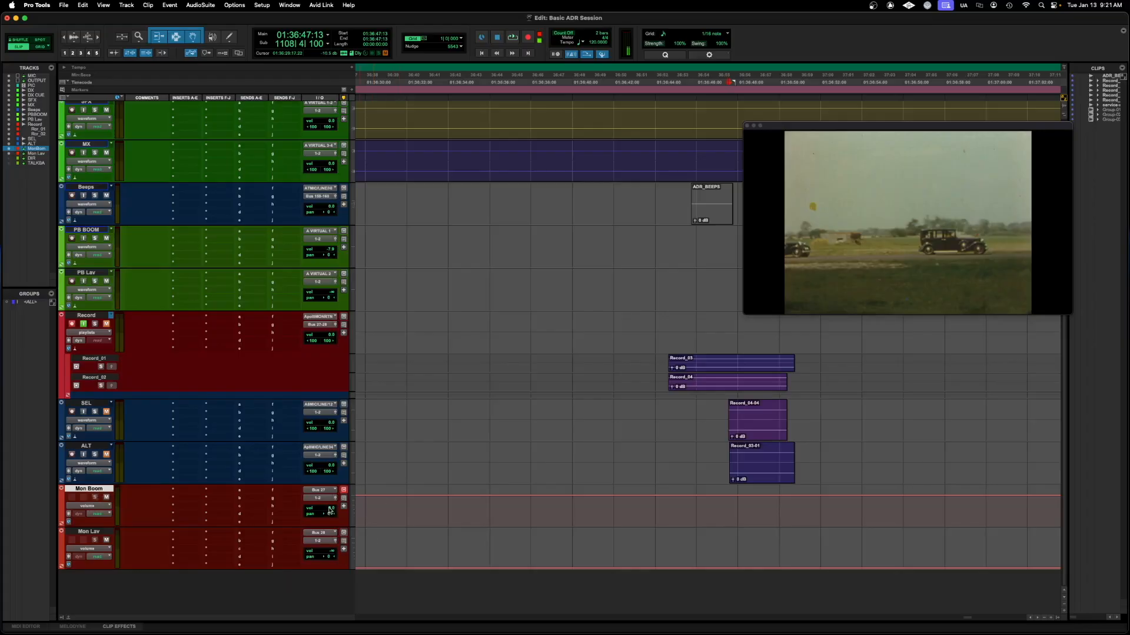
Try the monitoring balance with Mon Lav raised and Mon Boom down, ending with both tracks' volumes fully down.
left_click_drag(332, 551, 336, 532)
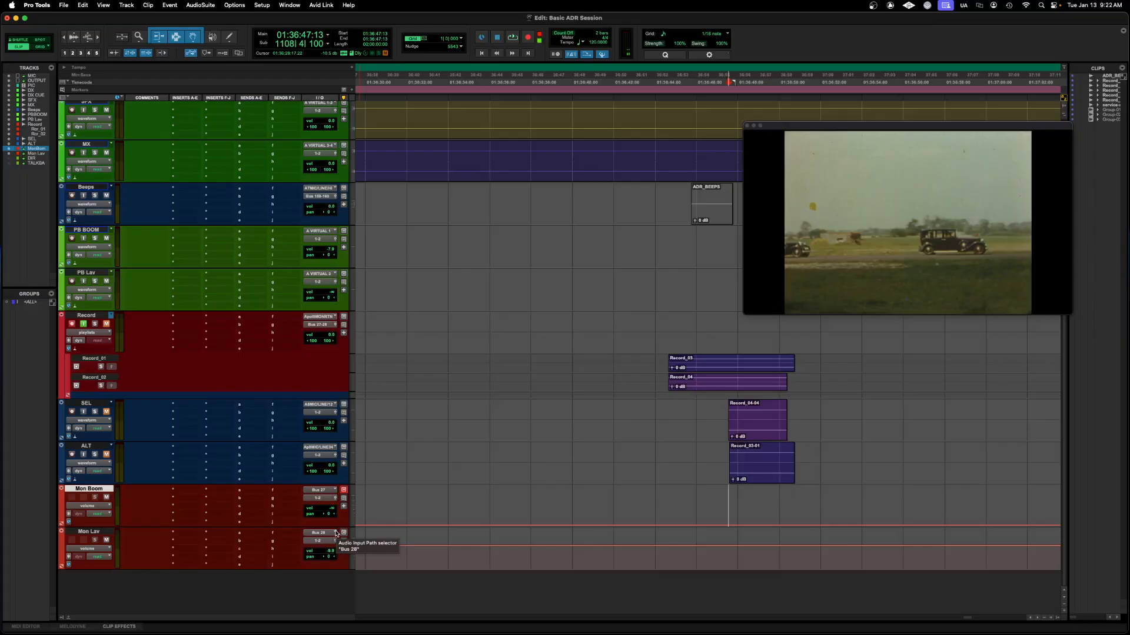
left_click_drag(329, 552, 330, 576)
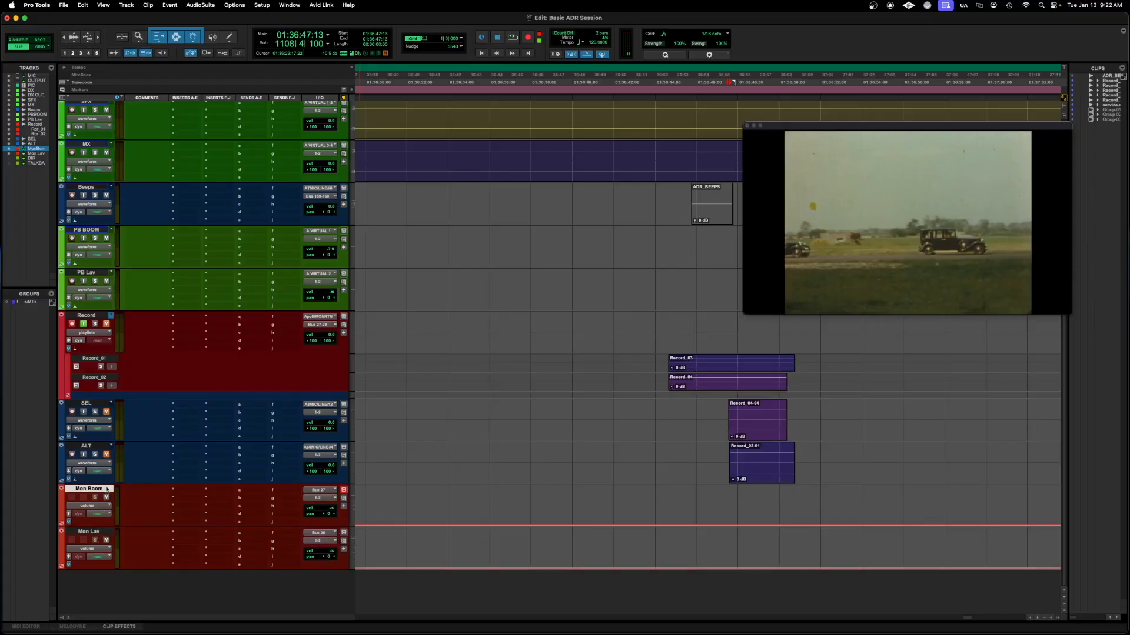
Show the hidden DIR and TALKBACK tracks below the Mon Lav track.
left_click(7, 159)
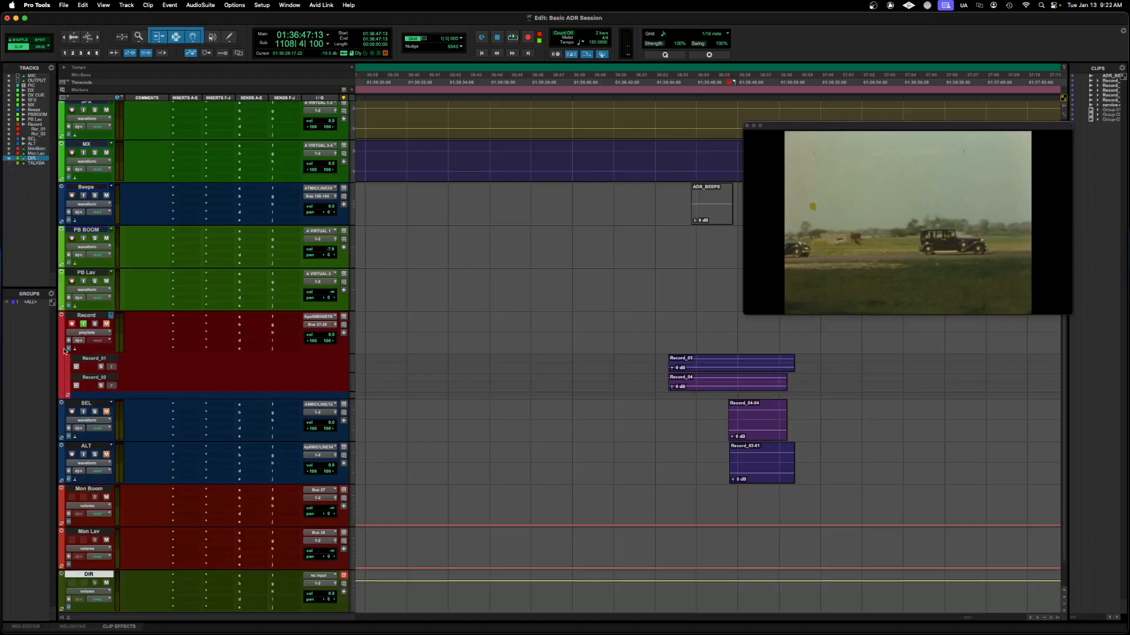
scroll(117, 412, "down", 1)
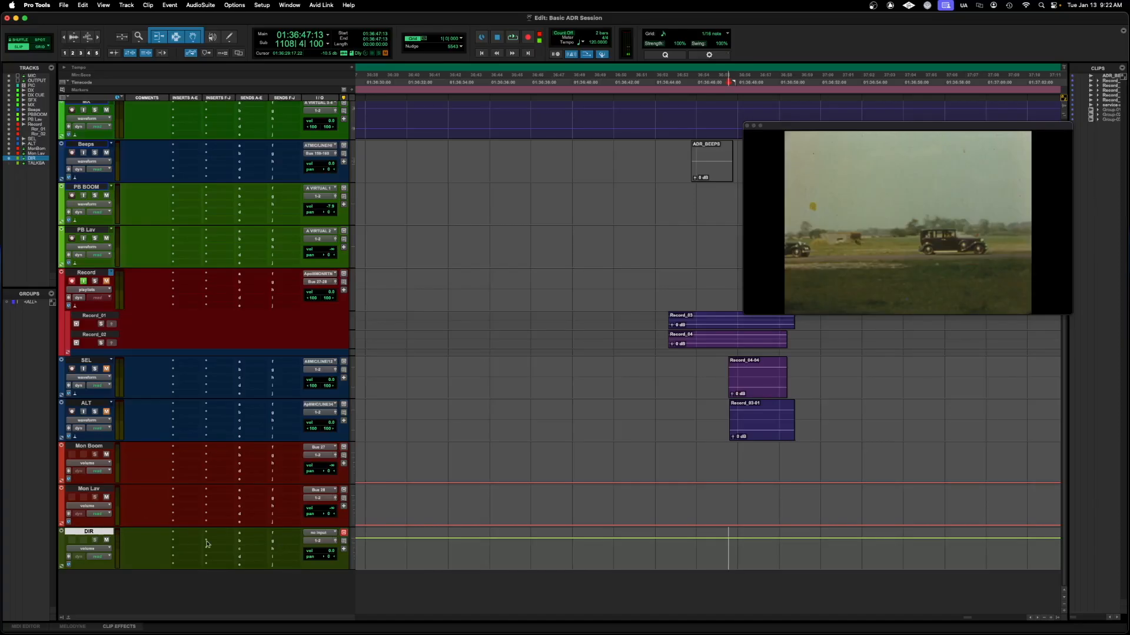
left_click(39, 163)
left_click(8, 164)
scroll(172, 595, "down", 2)
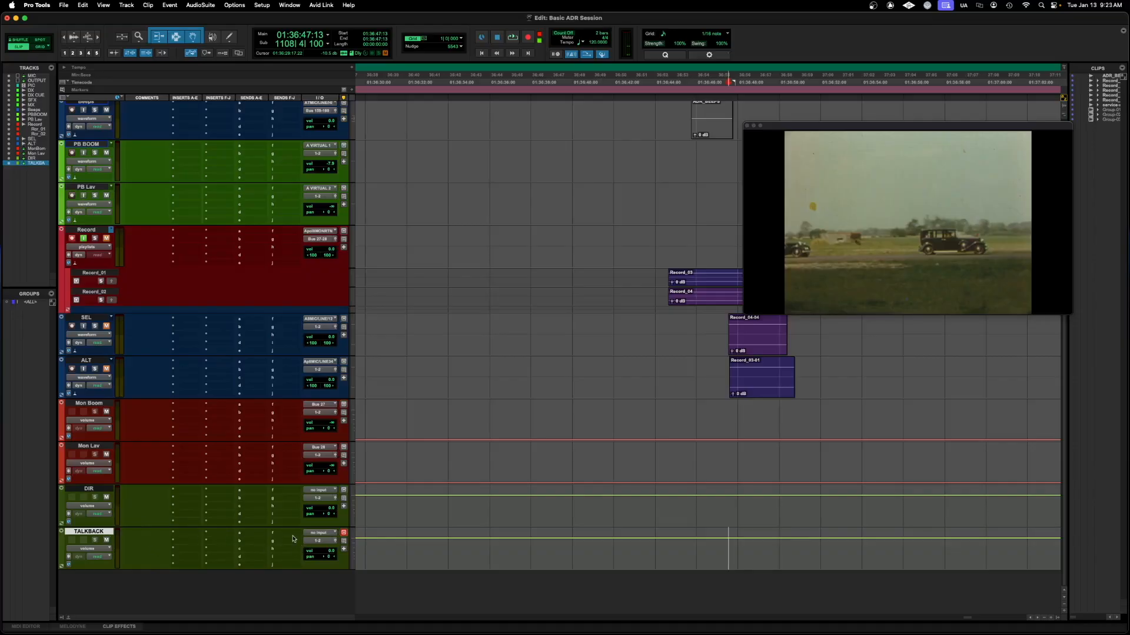
Close the floating video window and zoom the timeline out until the whole clip on the PIC track fits.
scroll(326, 399, "up", 6)
scroll(325, 398, "down", 6)
scroll(469, 316, "up", 3)
scroll(468, 316, "up", 8)
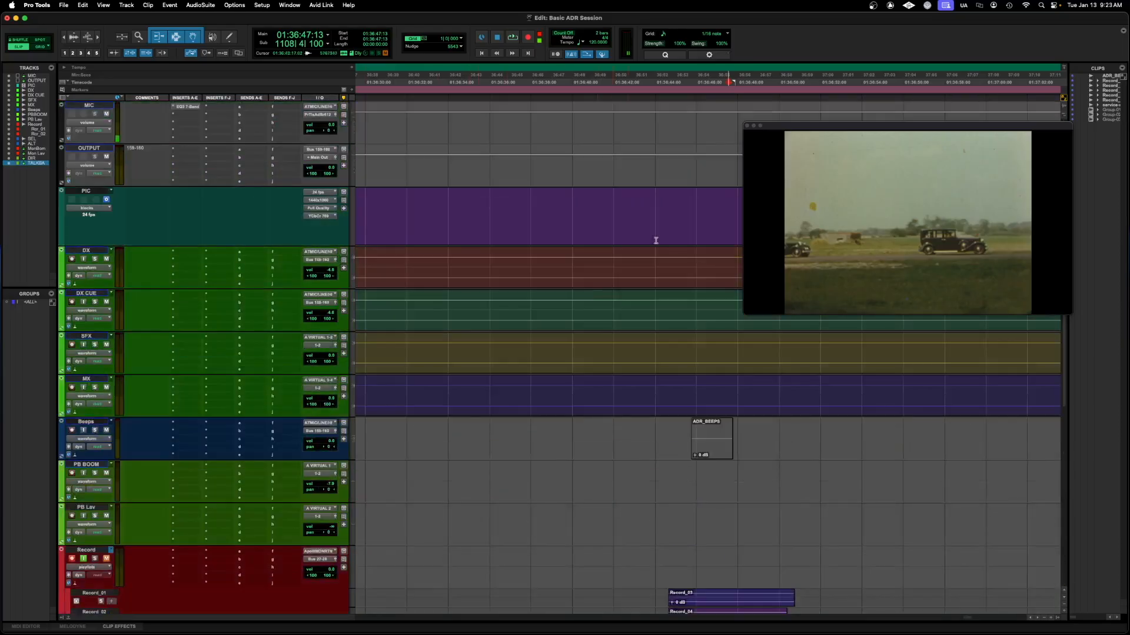
left_click(751, 126)
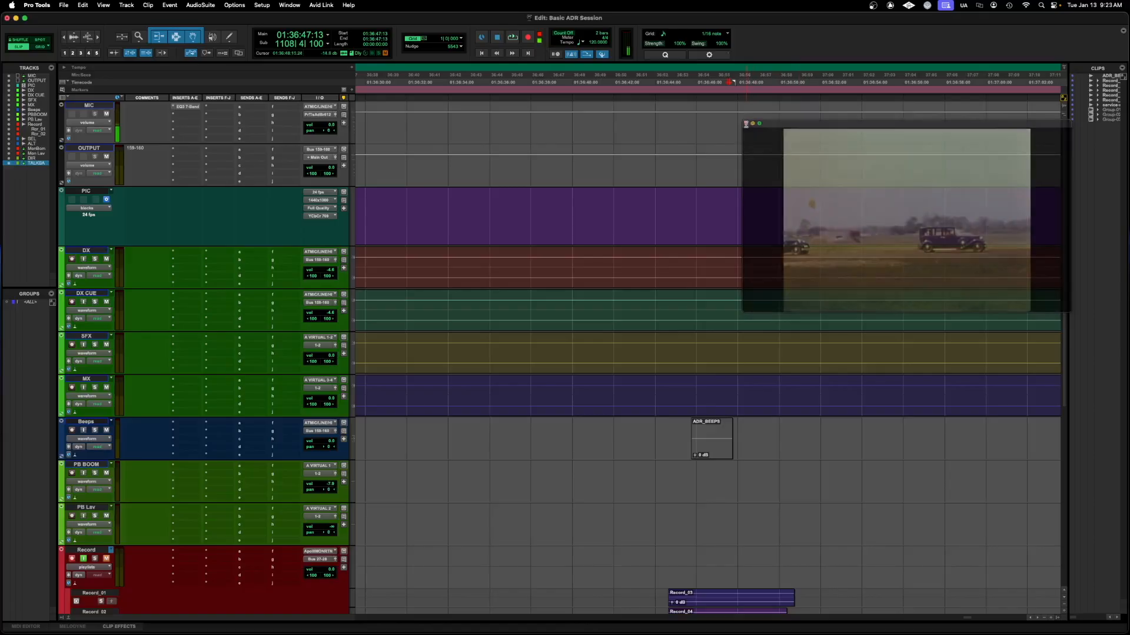
left_click(89, 191)
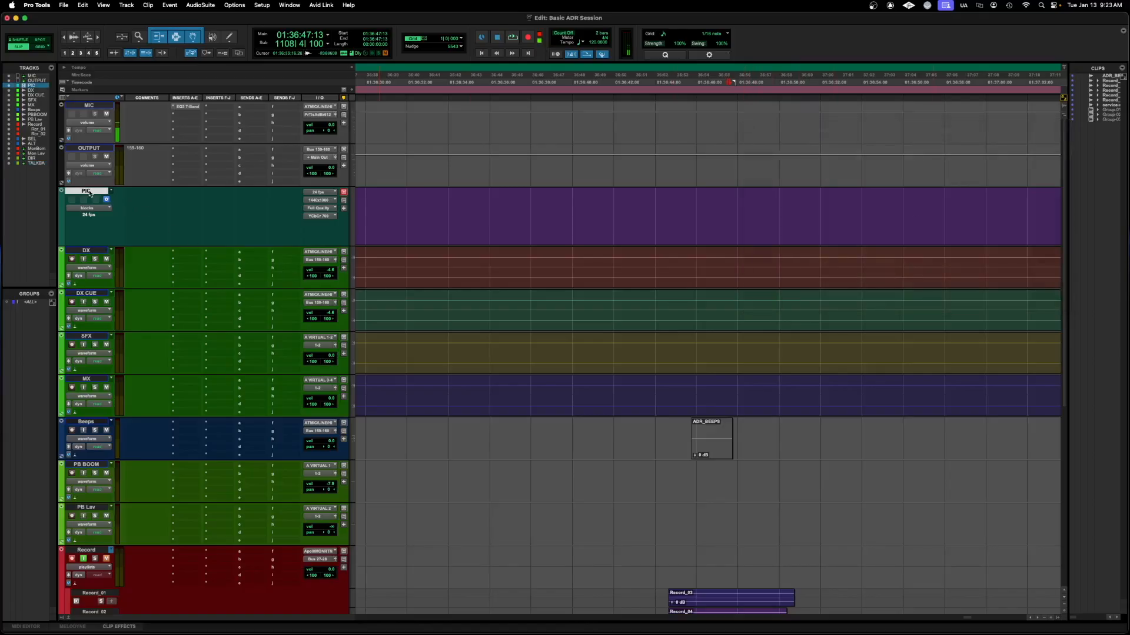
key("super+bracketleft")
key("super+bracketleft")
key("super+bracketleft")
key("super+bracketleft")
key("super+bracketleft")
key("super+bracketleft")
key("super+bracketleft")
key("super+bracketleft")
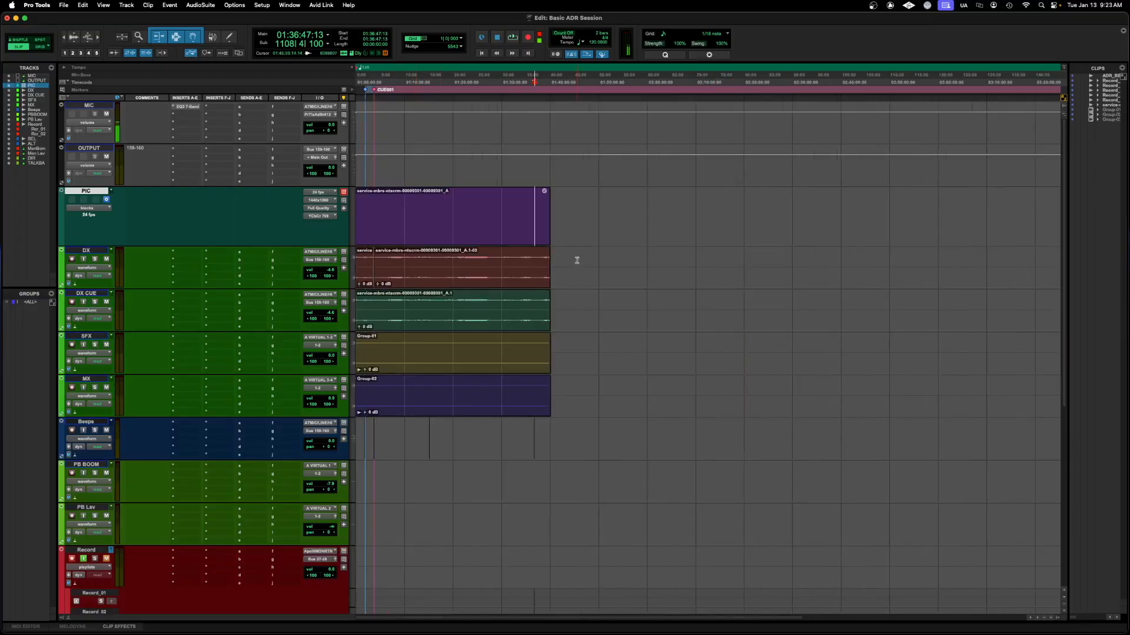
Highlight the DX through MX tracks, DX CUE alone, SFX with MX, and Beeps in turn to review the playback layout.
left_click_drag(576, 247, 355, 415)
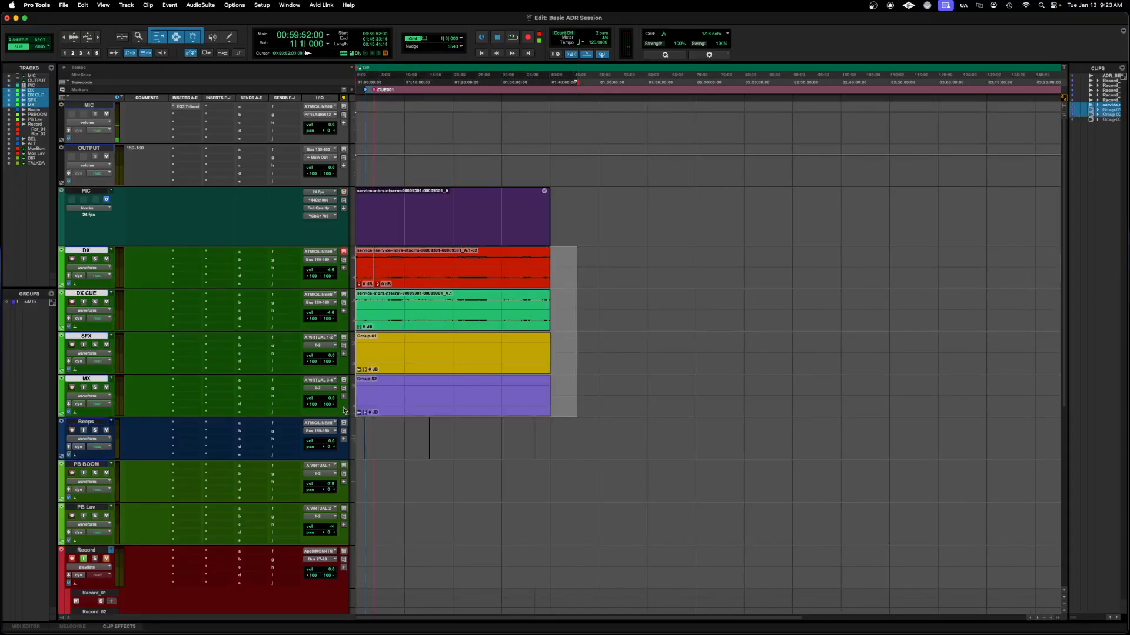
left_click_drag(565, 259, 356, 261)
key(";")
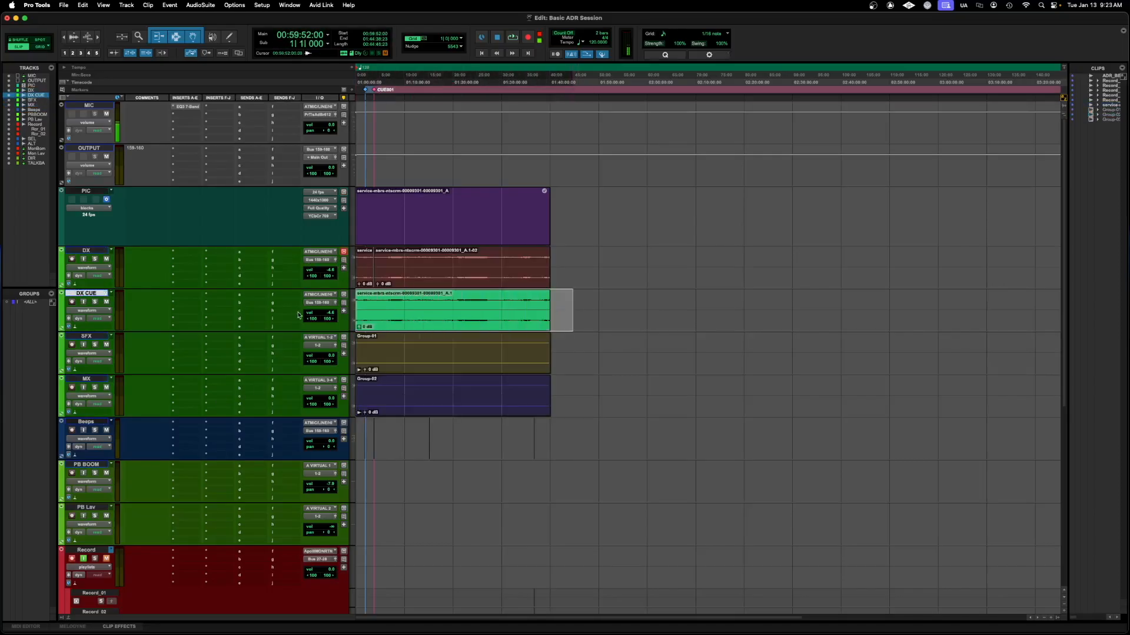
left_click_drag(595, 347, 316, 405)
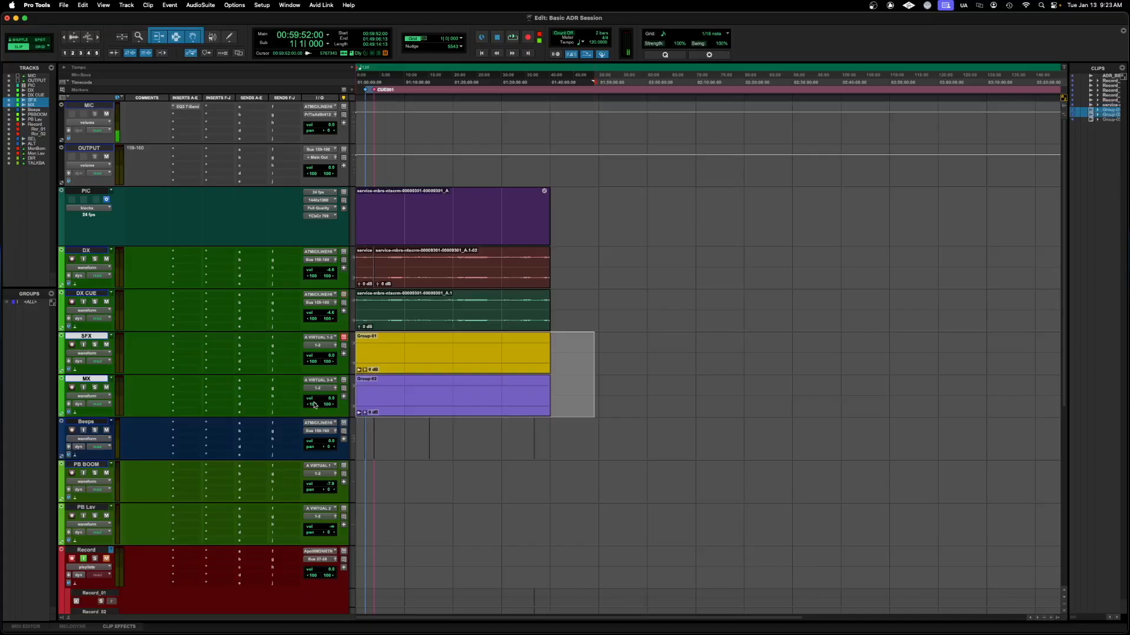
left_click_drag(570, 432, 353, 436)
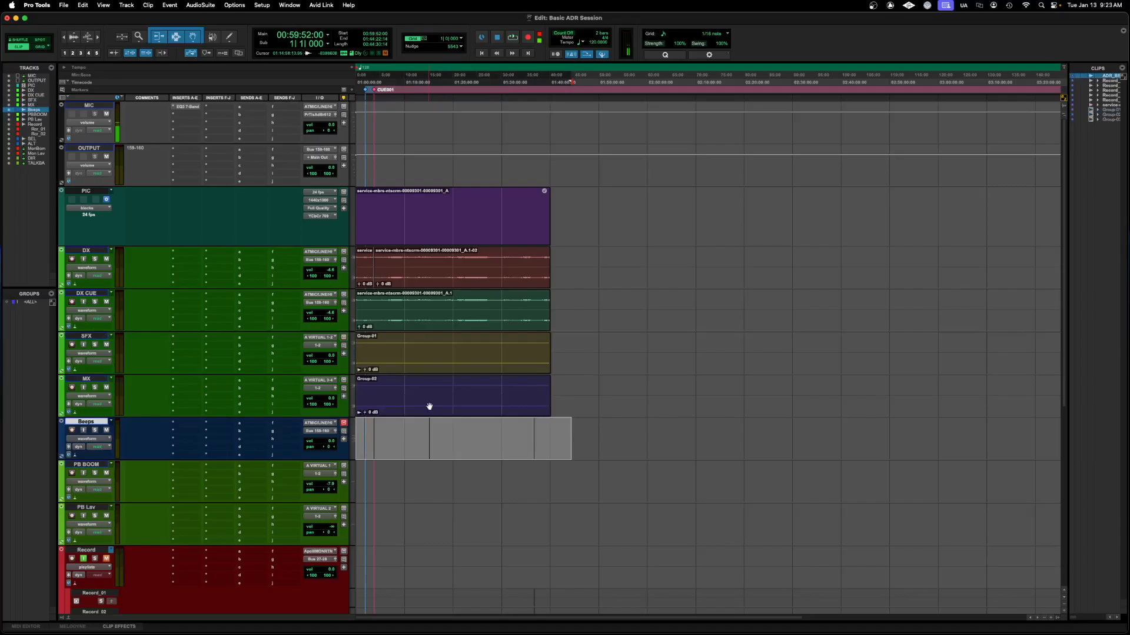
Highlight a time range across the Record track to review where takes are recorded.
scroll(430, 406, "down", 7)
scroll(431, 395, "up", 5)
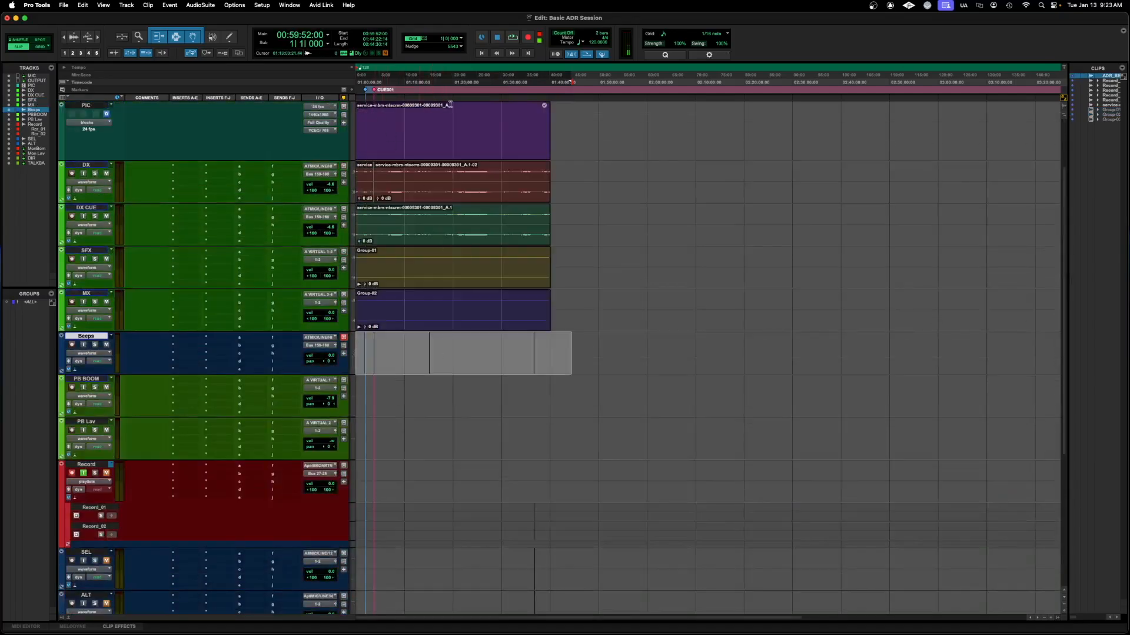
left_click_drag(1129, 11, 1129, 68)
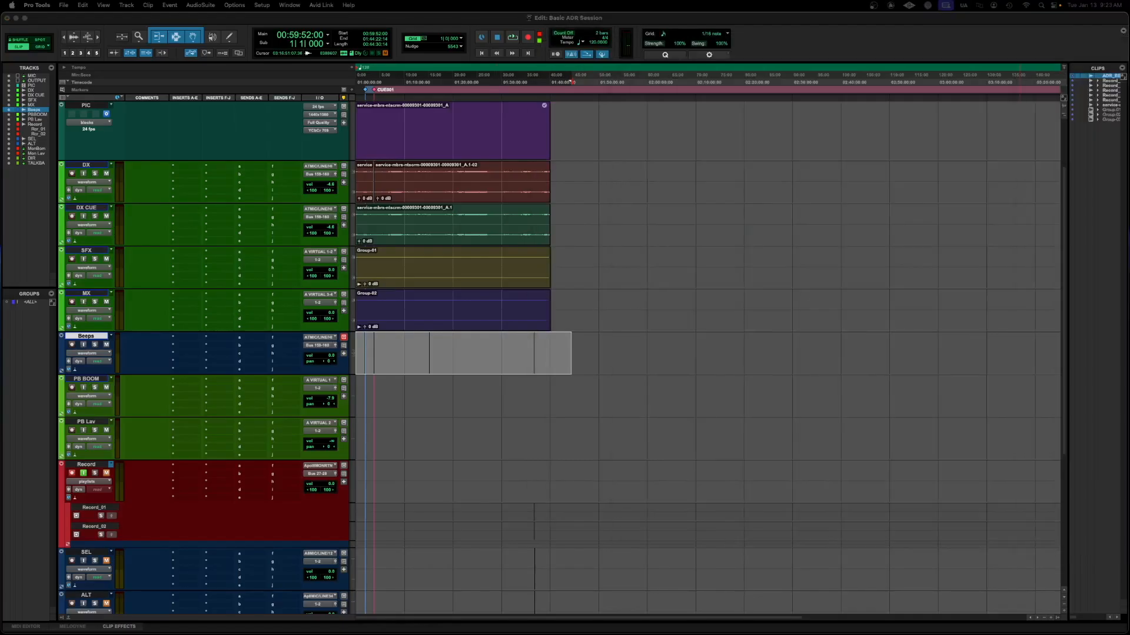
scroll(820, 197, "down", 5)
scroll(512, 214, "up", 3)
left_click_drag(551, 281, 613, 391)
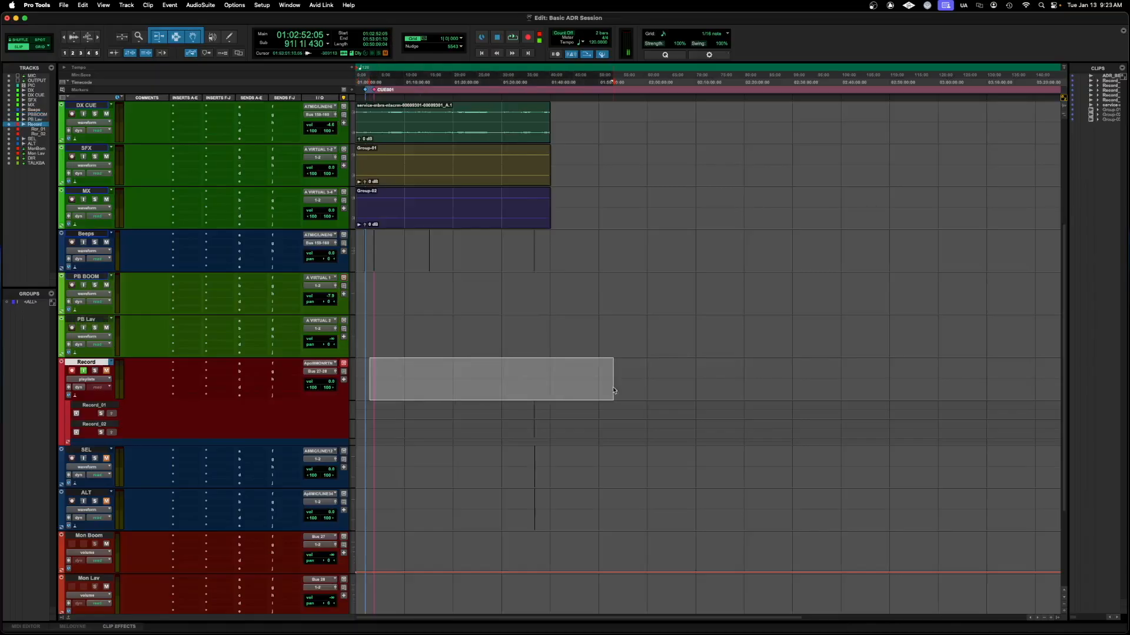
Highlight the SEL and ALT, Mon Boom and Mon Lav, and DIR and TALKBACK pairs in turn to review their roles.
scroll(614, 391, "down", 3)
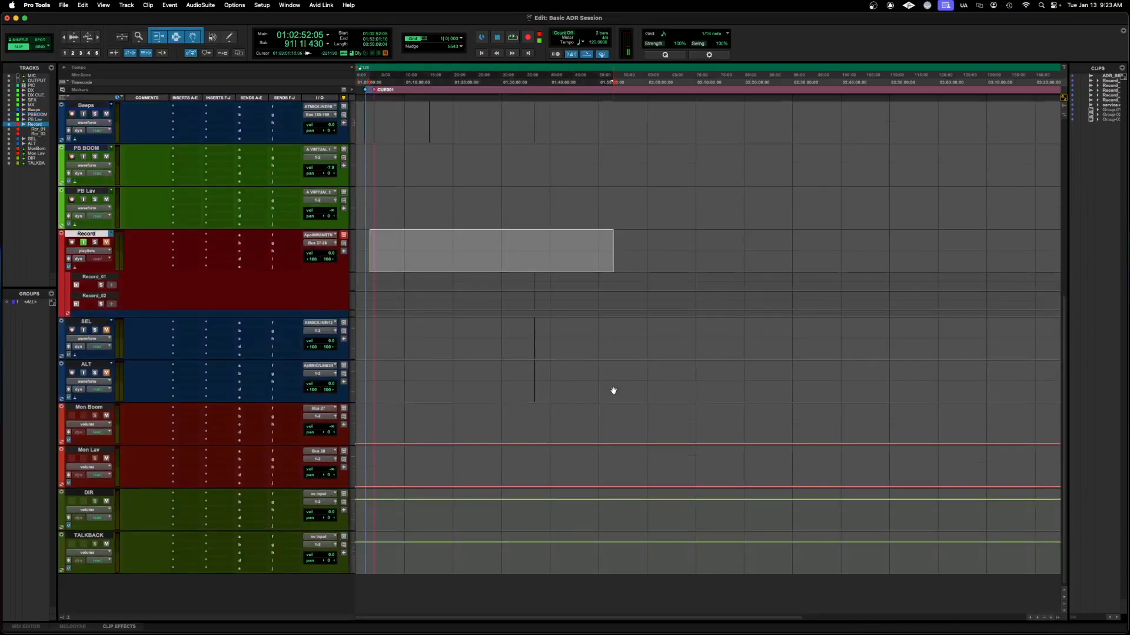
left_click_drag(564, 330, 323, 382)
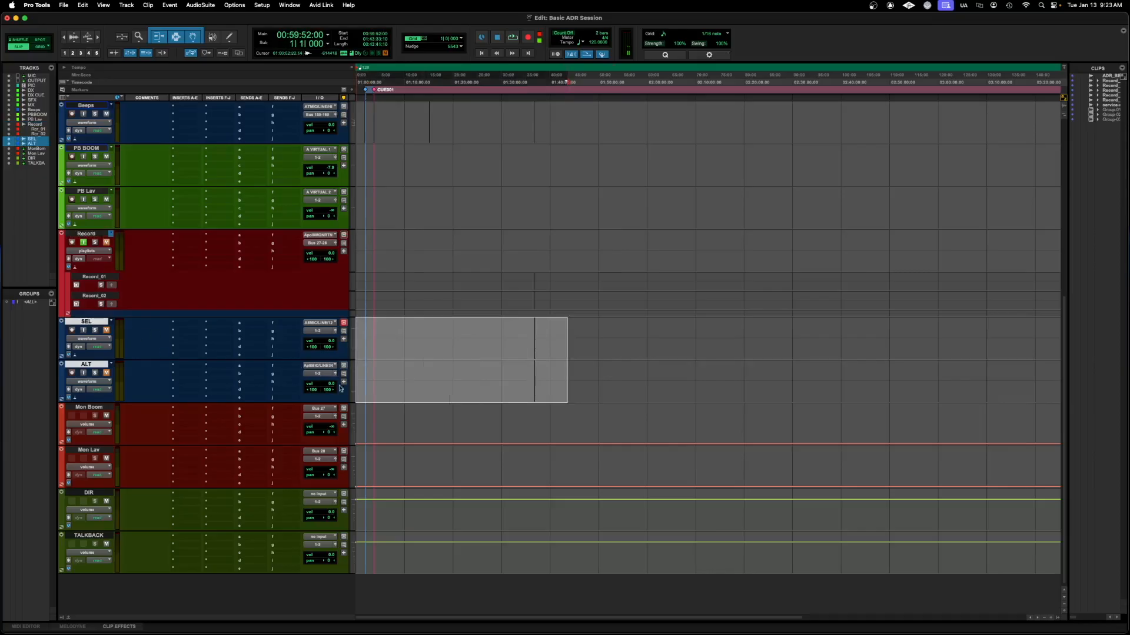
left_click_drag(381, 411, 653, 481)
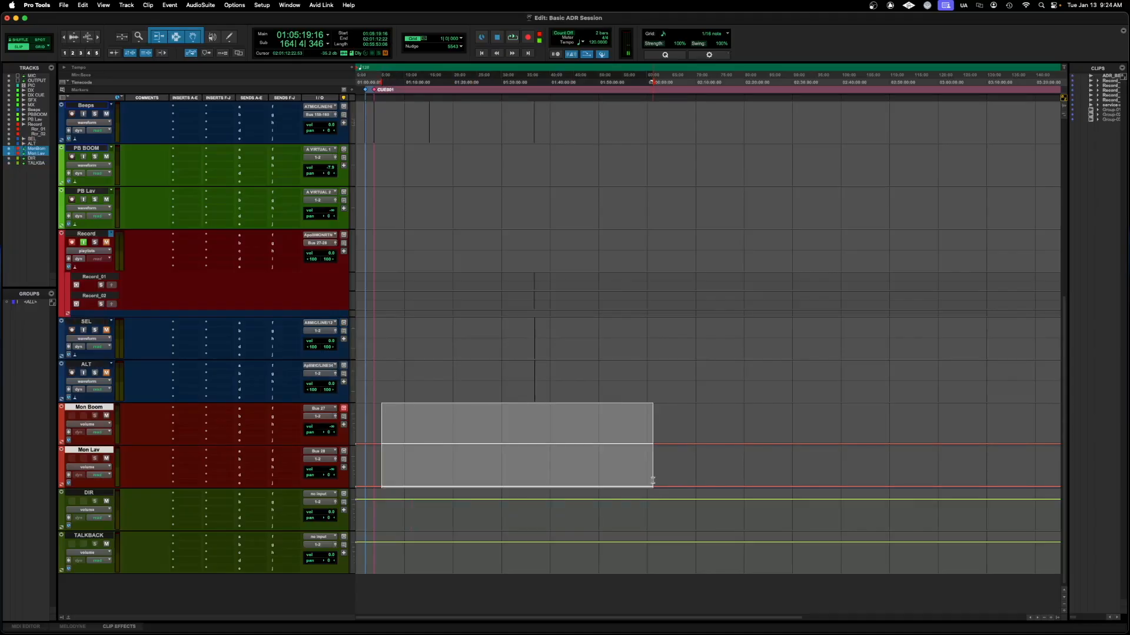
left_click_drag(383, 504, 608, 580)
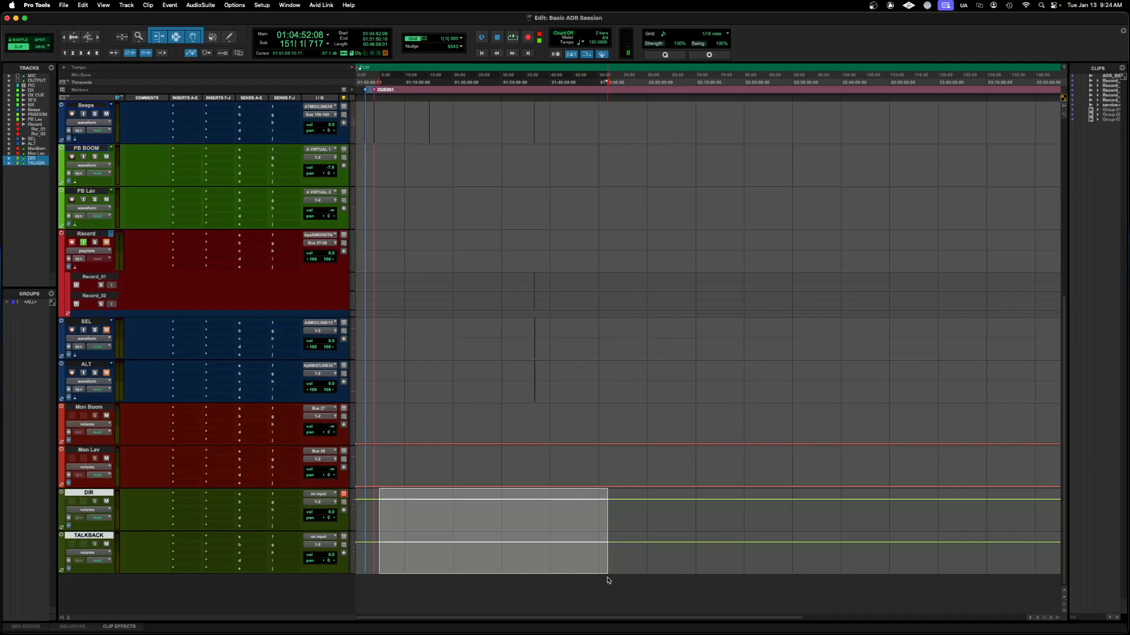
left_click_drag(625, 548, 316, 542)
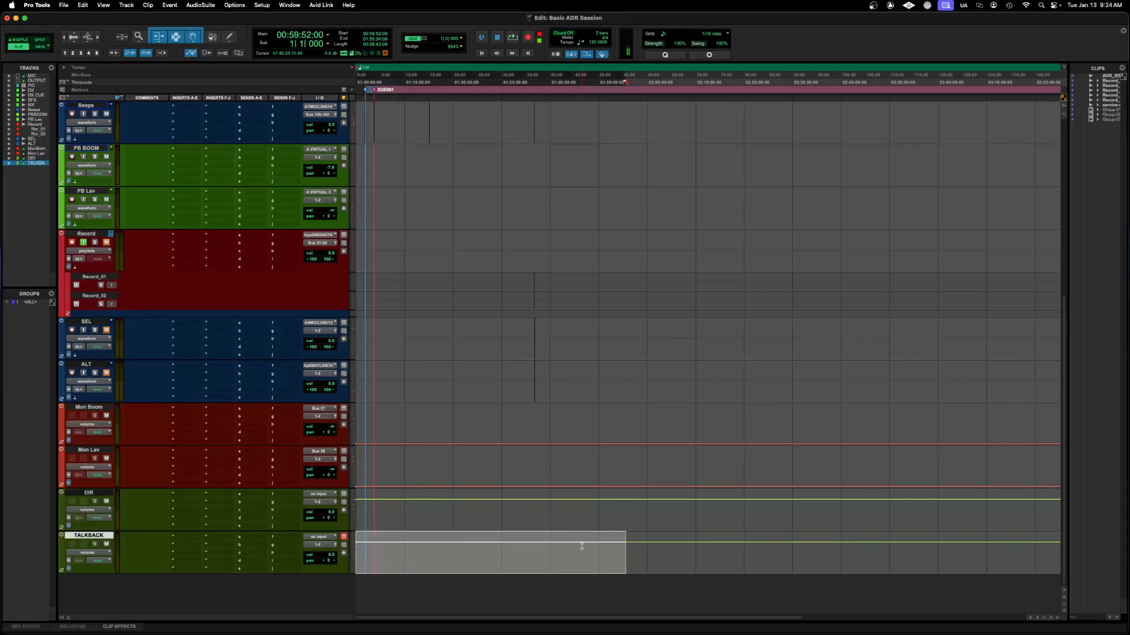
scroll(574, 456, "up", 5)
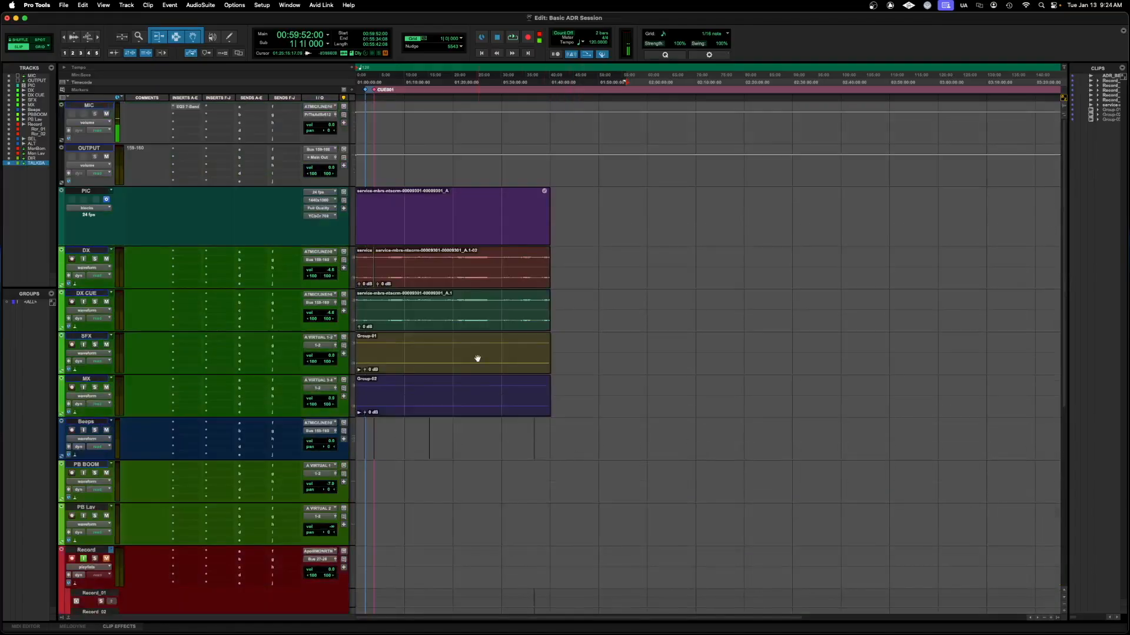
scroll(477, 358, "down", 5)
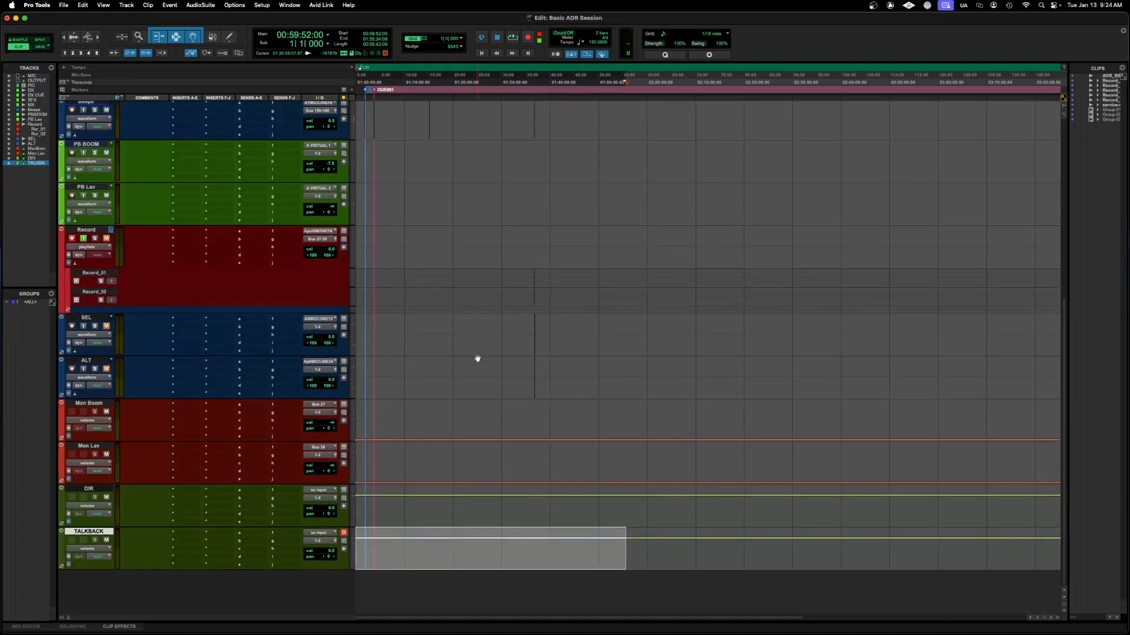